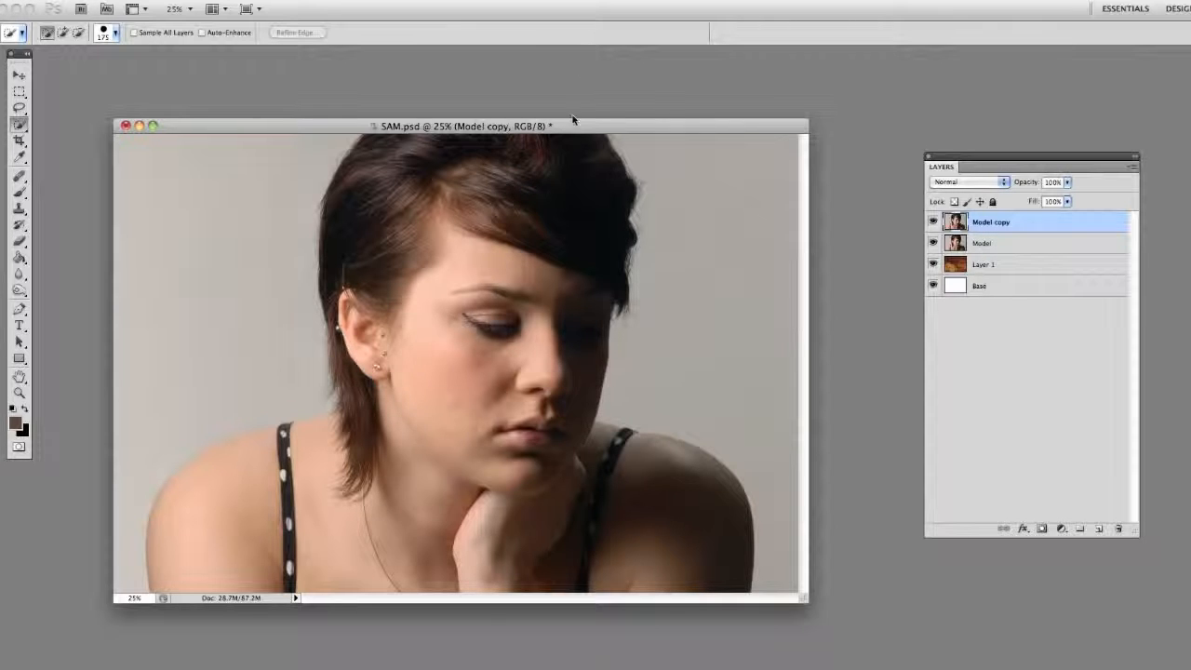
- With the Model and Layer 1 layers hidden, delete the grey background on both sides of the subject from Model copy using the Magic Wand
{"action": "left_click_drag", "start_coordinate": [575, 123], "coordinate": [627, 134]}
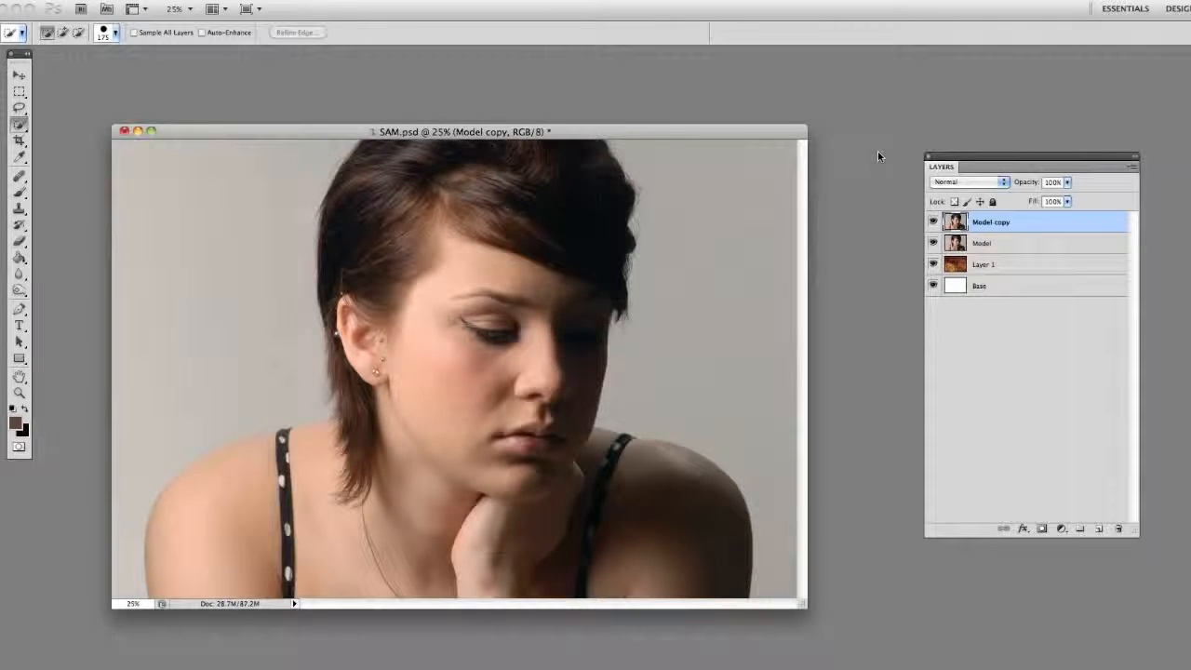
{"action": "left_click_drag", "start_coordinate": [796, 130], "coordinate": [817, 132]}
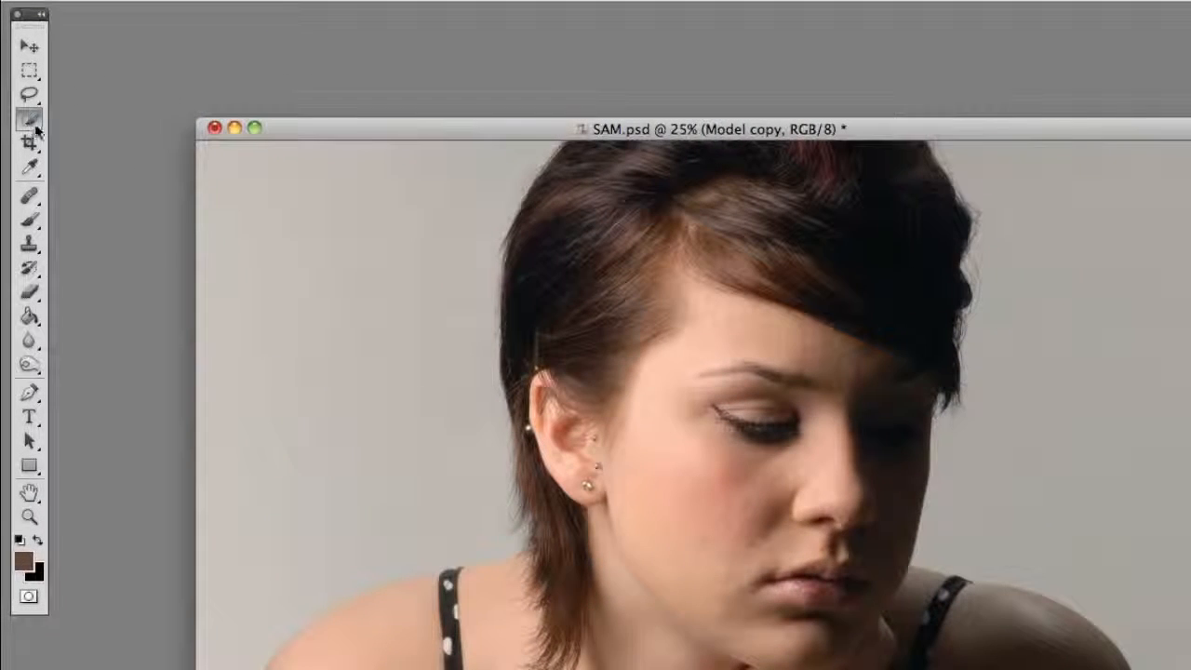
{"action": "left_click", "coordinate": [26, 126]}
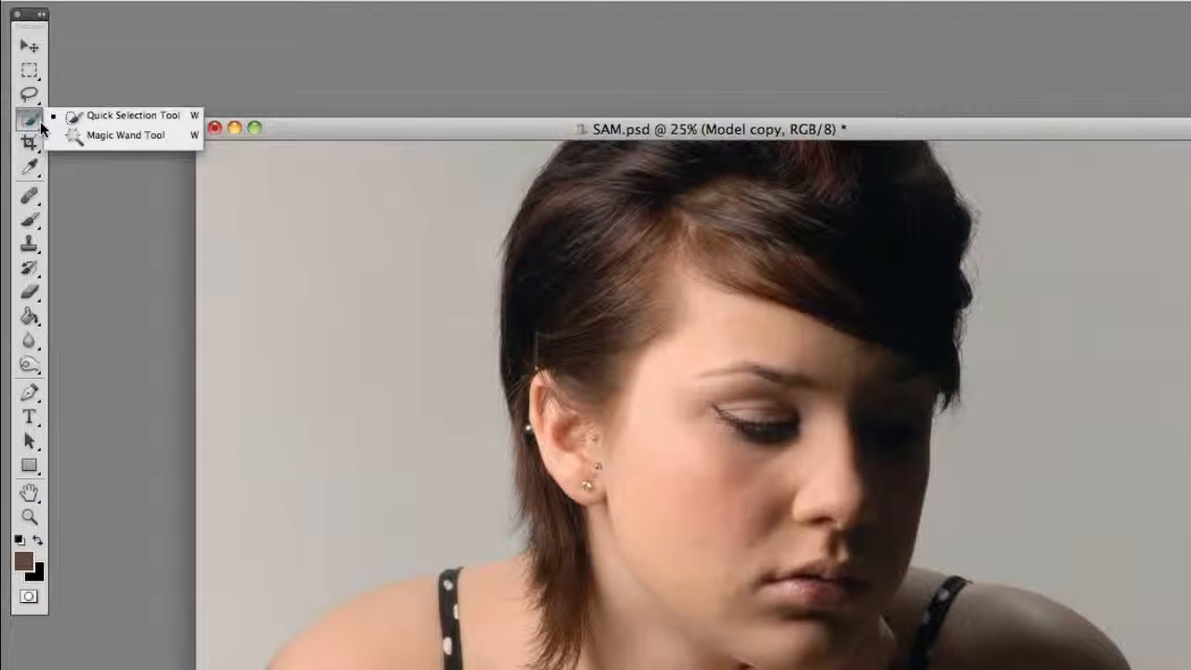
{"action": "left_click", "coordinate": [93, 135]}
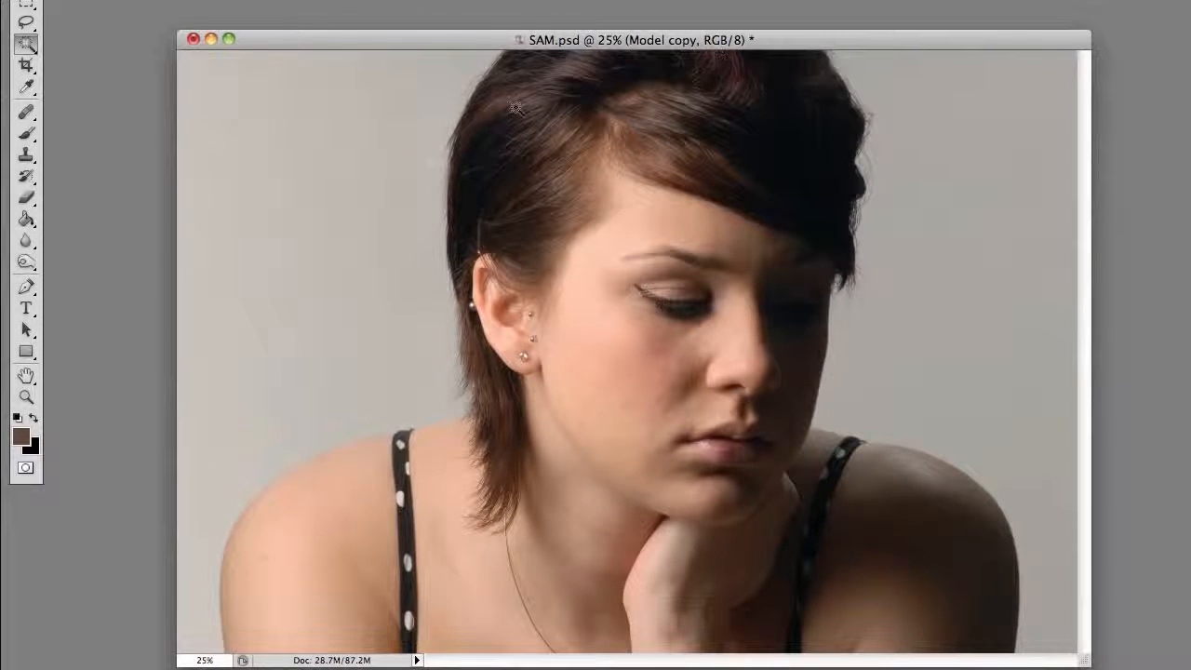
{"action": "left_click", "coordinate": [330, 252]}
{"action": "left_click", "coordinate": [955, 292], "text": "shift"}
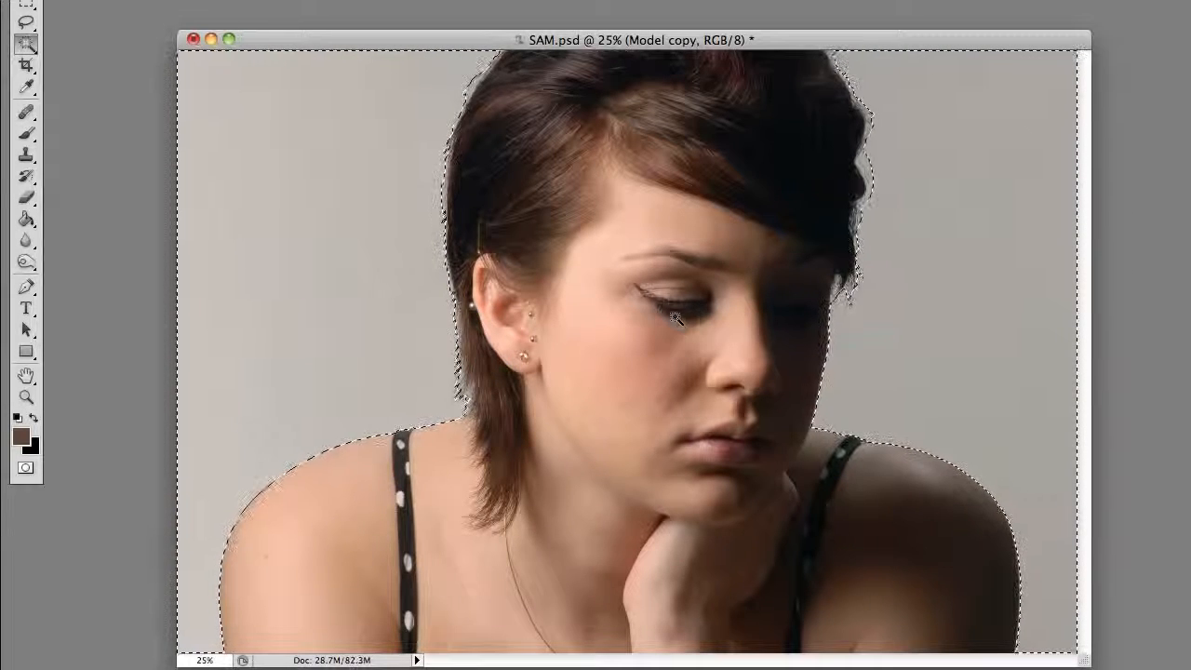
{"action": "key", "text": "Delete"}
{"action": "key", "text": "super+d"}
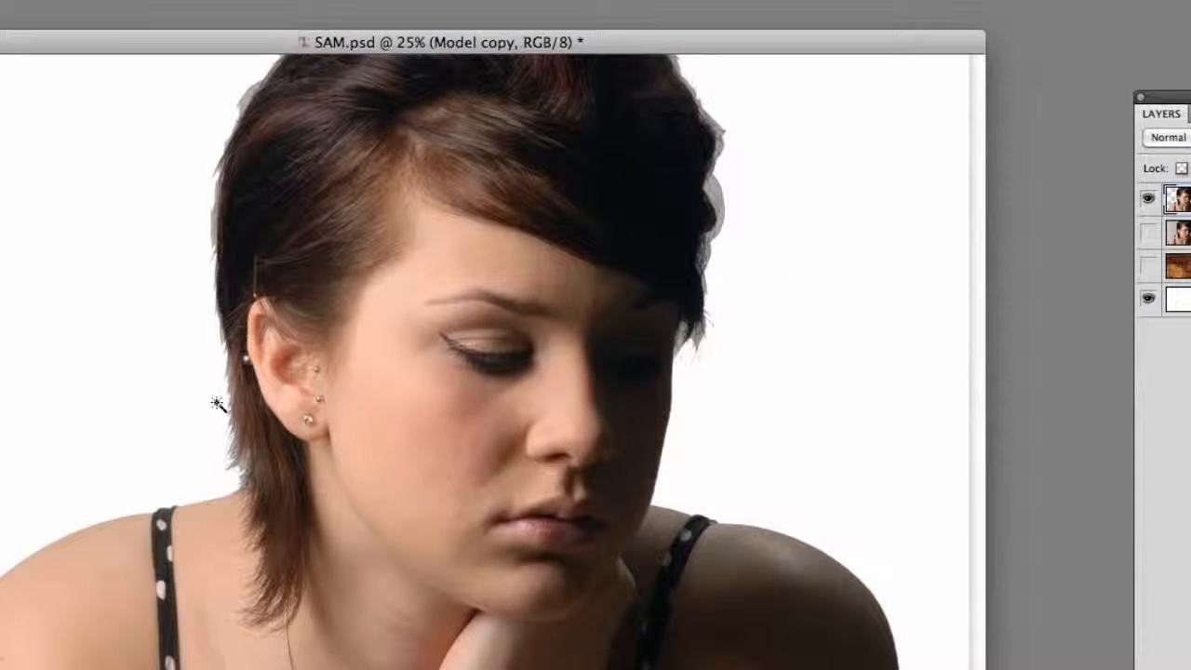
- Examine the cut-out edge along the hair near the ear up close
{"action": "key", "text": "z"}
{"action": "left_click", "coordinate": [210, 439]}
{"action": "left_click", "coordinate": [244, 464]}
{"action": "left_click", "coordinate": [320, 497]}
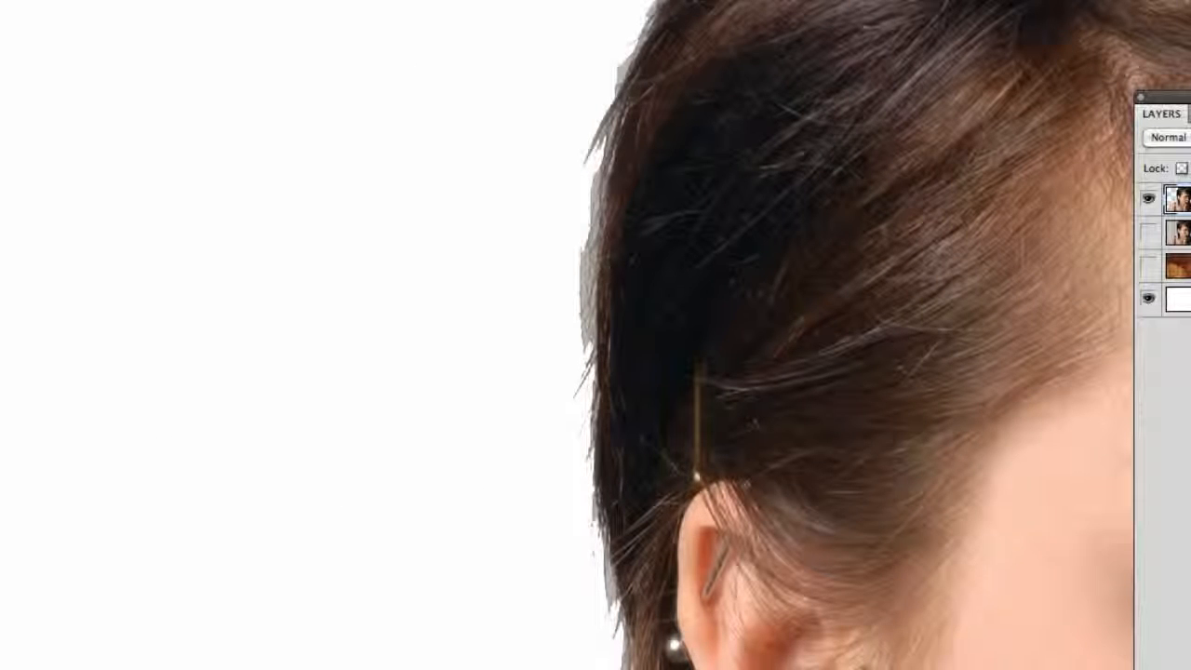
{"action": "key", "text": "super+minus"}
{"action": "key", "text": "super+minus"}
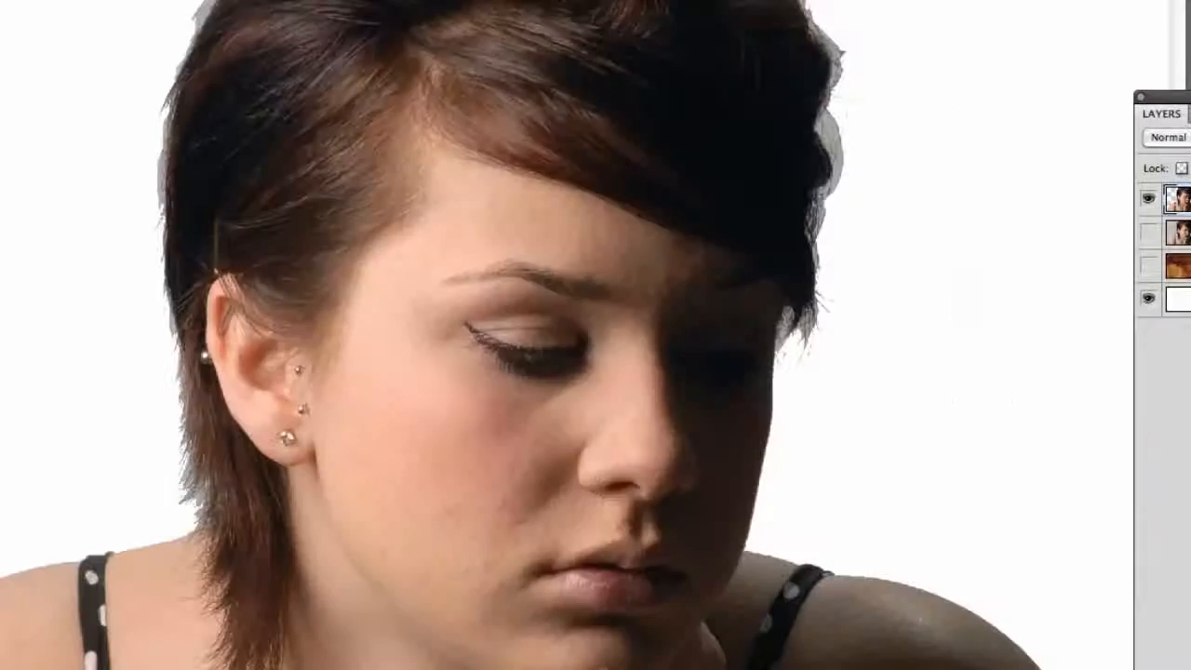
{"action": "key", "text": "super+minus"}
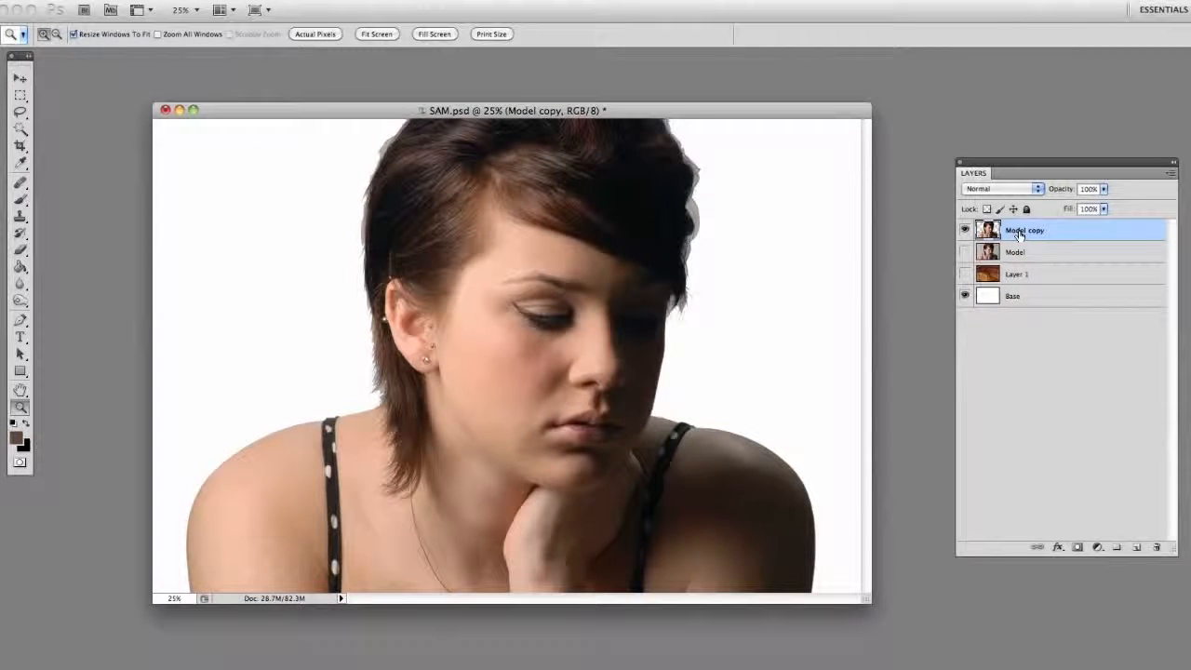
- Rename the Model copy layer to magicwand and move it beneath the Base layer
{"action": "double_click", "coordinate": [1024, 233]}
{"action": "type", "text": "magicwand"}
{"action": "key", "text": "Return"}
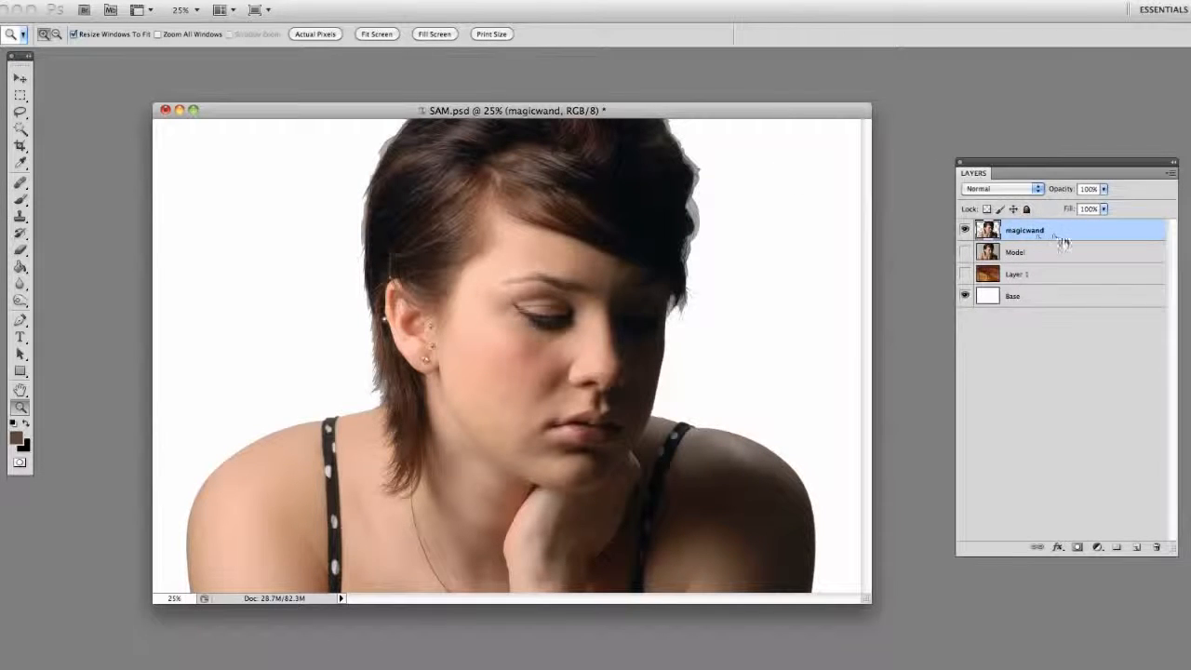
{"action": "left_click_drag", "start_coordinate": [1037, 234], "coordinate": [1021, 319]}
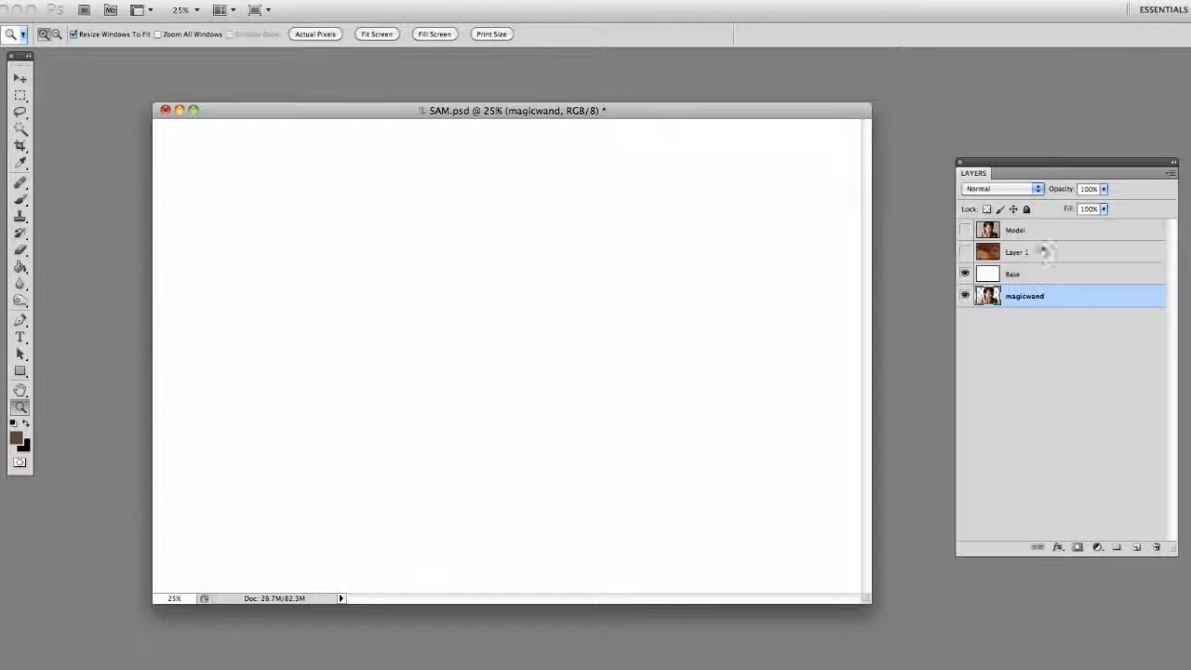
- Select the Model layer and make it visible, keeping Layer 1 hidden
{"action": "left_click", "coordinate": [1031, 233]}
{"action": "left_click_drag", "start_coordinate": [965, 230], "coordinate": [965, 253]}
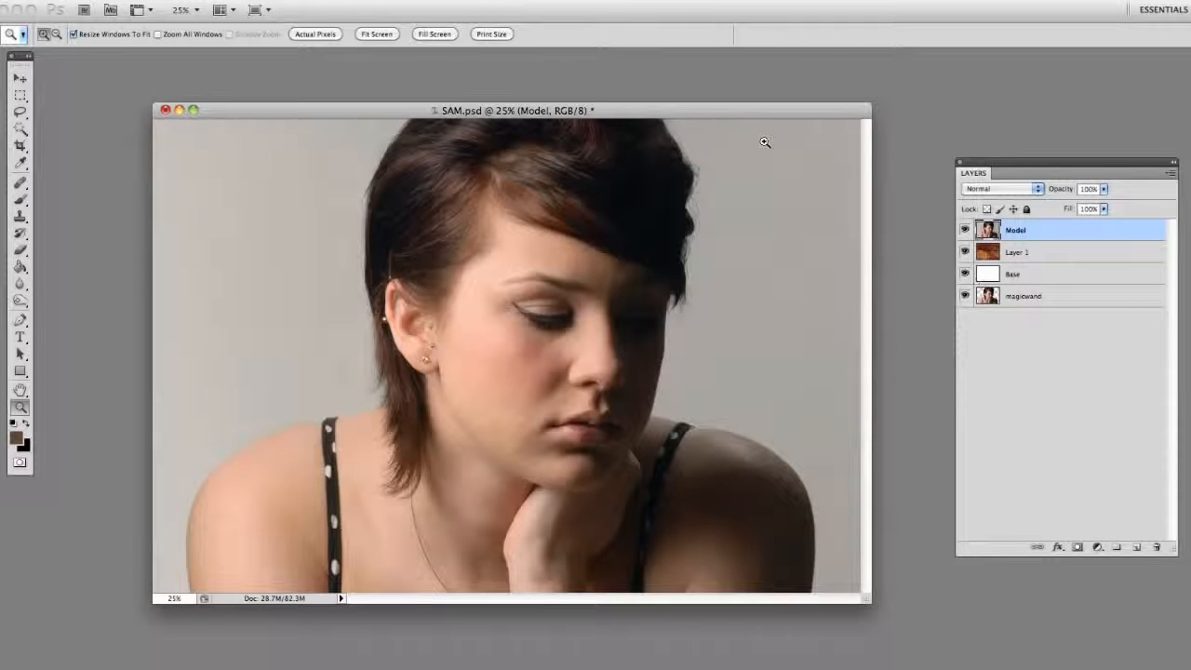
{"action": "mouse_move", "coordinate": [752, 113]}
{"action": "left_mouse_down"}
{"action": "mouse_move", "coordinate": [729, 106]}
{"action": "mouse_move", "coordinate": [783, 103]}
{"action": "mouse_move", "coordinate": [766, 116]}
{"action": "left_mouse_up"}
{"action": "left_click", "coordinate": [964, 252]}
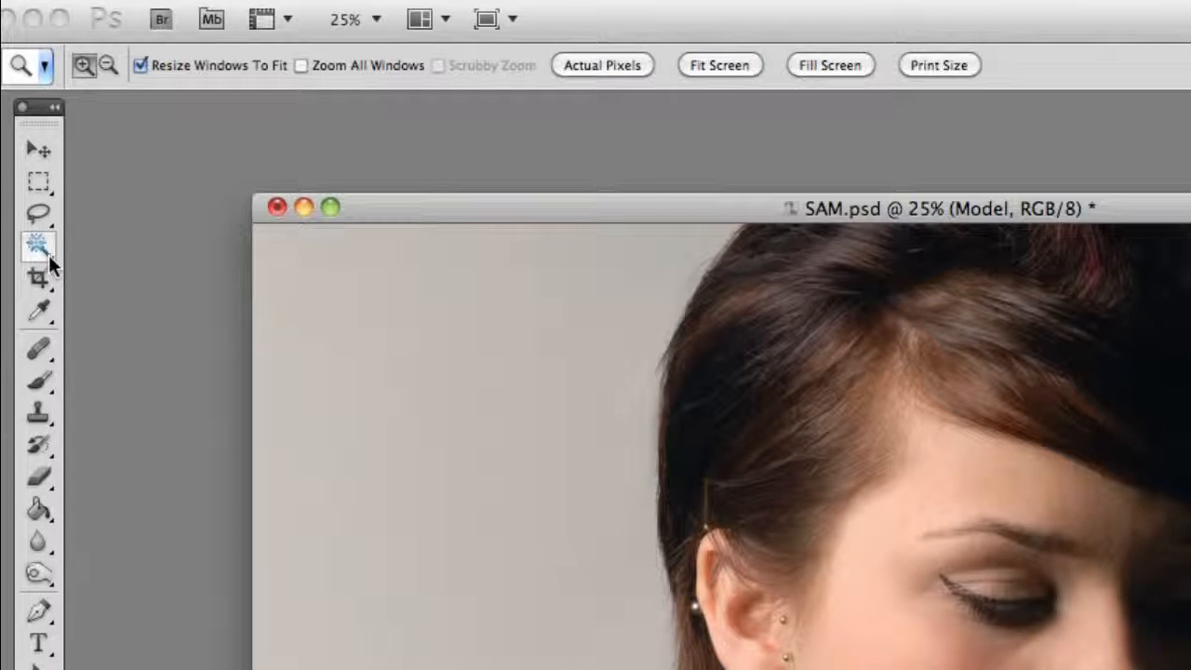
{"action": "key", "text": "w"}
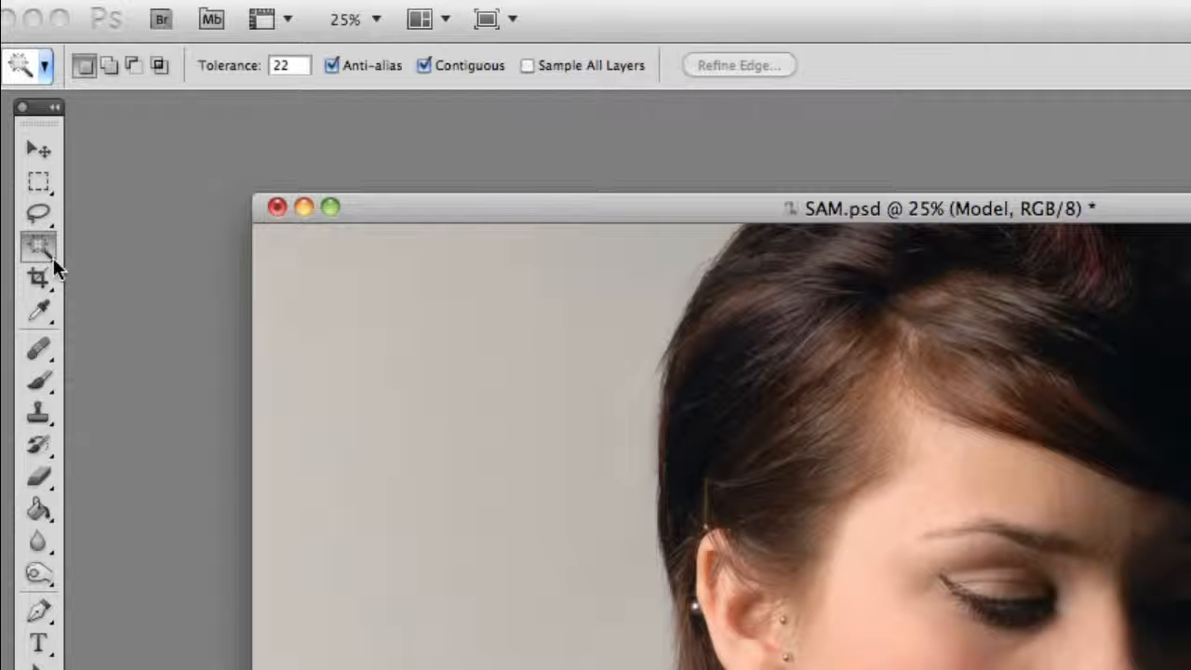
{"action": "left_click", "coordinate": [53, 257]}
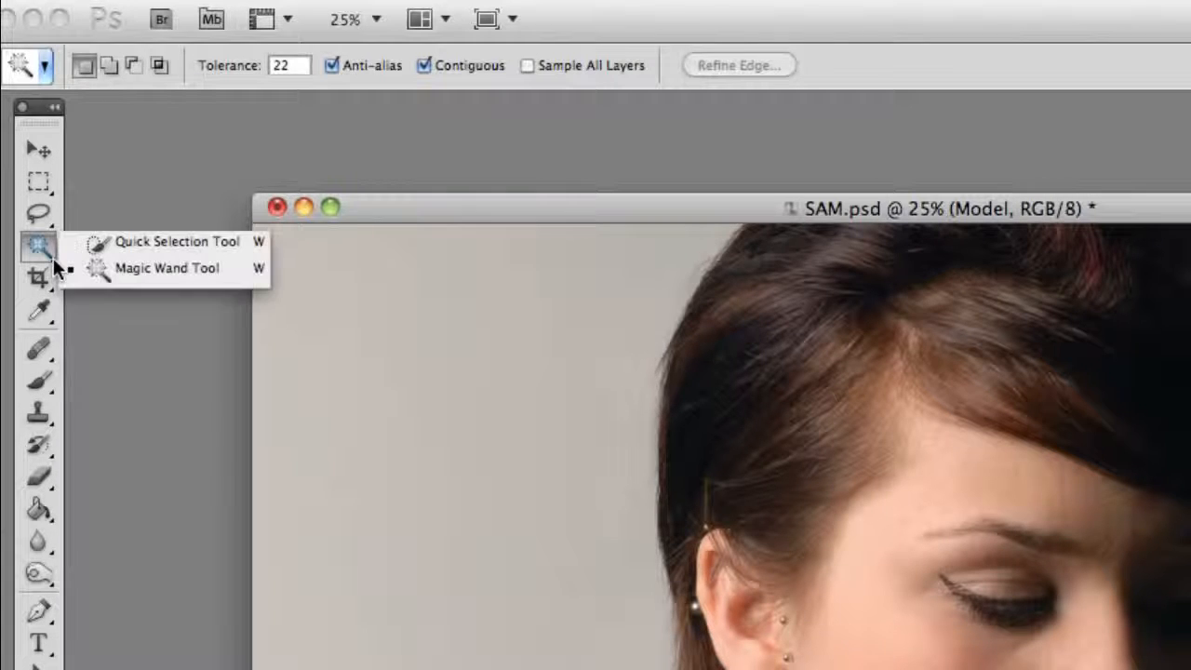
{"action": "left_click", "coordinate": [157, 269]}
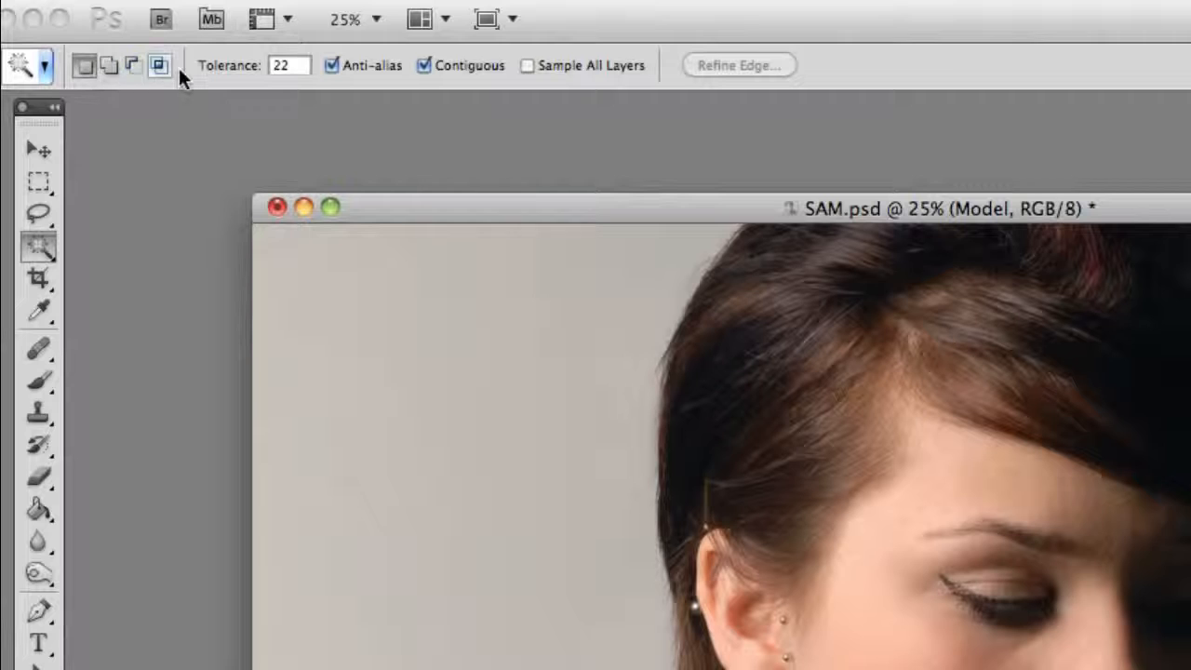
- Select the subject's whole hair, face, hand and shoulders on the Model layer using the Quick Selection tool with a 175 brush
{"action": "left_click", "coordinate": [52, 255]}
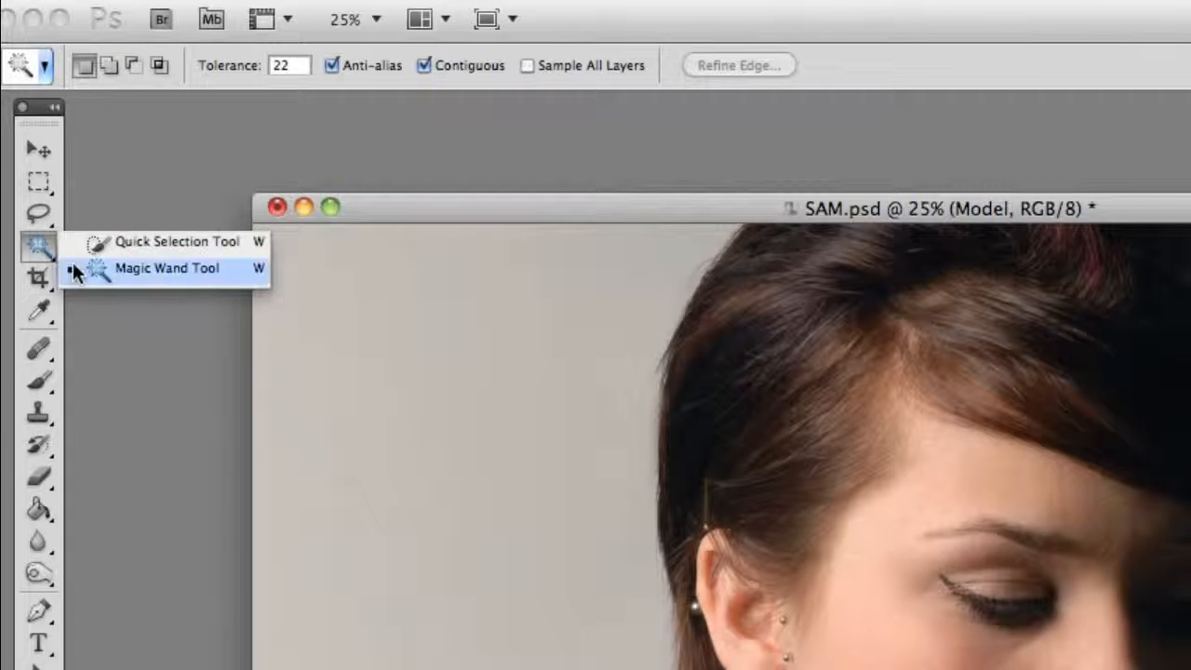
{"action": "left_click", "coordinate": [134, 241]}
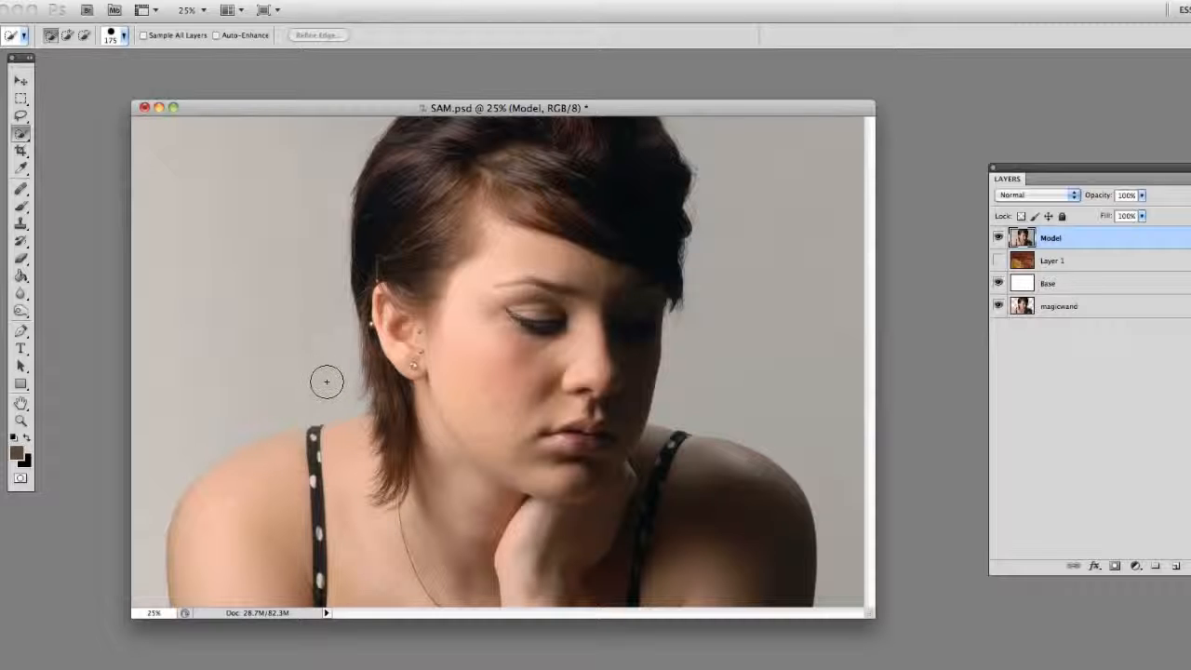
{"action": "key", "text": "bracketright"}
{"action": "key", "text": "bracketright"}
{"action": "key", "text": "bracketright"}
{"action": "key", "text": "bracketleft"}
{"action": "key", "text": "bracketleft"}
{"action": "key", "text": "bracketleft"}
{"action": "key", "text": "bracketleft"}
{"action": "key", "text": "bracketright"}
{"action": "mouse_move", "coordinate": [225, 592]}
{"action": "left_mouse_down"}
{"action": "mouse_move", "coordinate": [239, 522]}
{"action": "mouse_move", "coordinate": [362, 450]}
{"action": "mouse_move", "coordinate": [447, 357]}
{"action": "mouse_move", "coordinate": [589, 408]}
{"action": "mouse_move", "coordinate": [484, 209]}
{"action": "mouse_move", "coordinate": [558, 177]}
{"action": "left_mouse_up"}
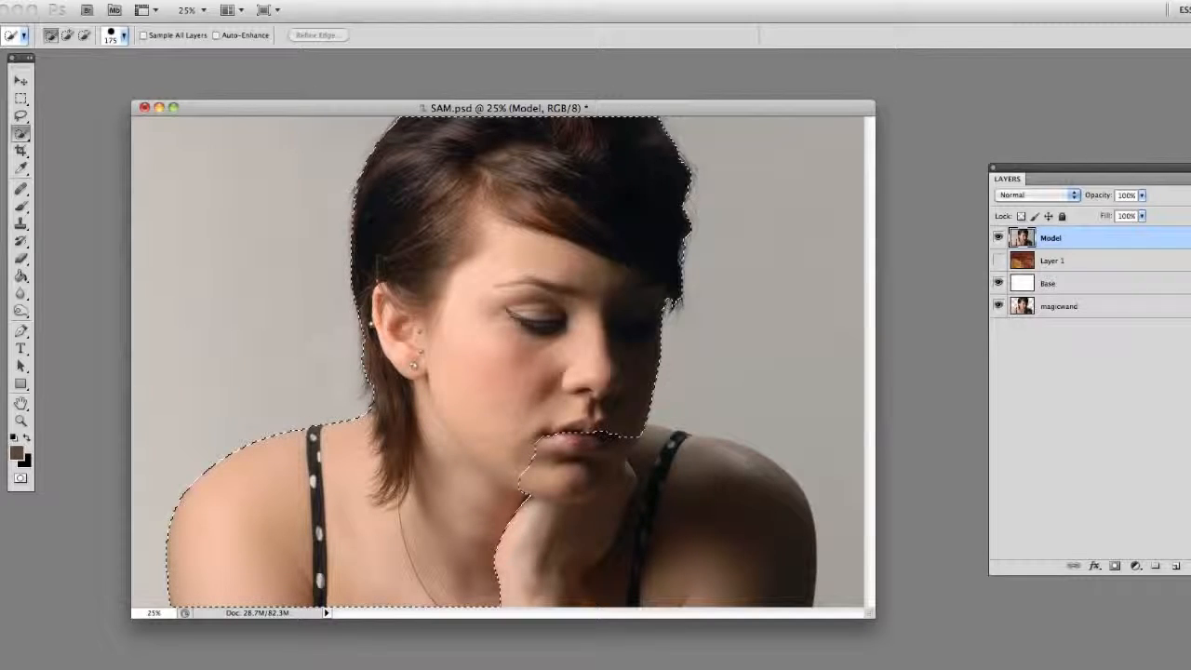
{"action": "mouse_move", "coordinate": [534, 480]}
{"action": "left_mouse_down"}
{"action": "mouse_move", "coordinate": [640, 482]}
{"action": "mouse_move", "coordinate": [721, 534]}
{"action": "left_mouse_up"}
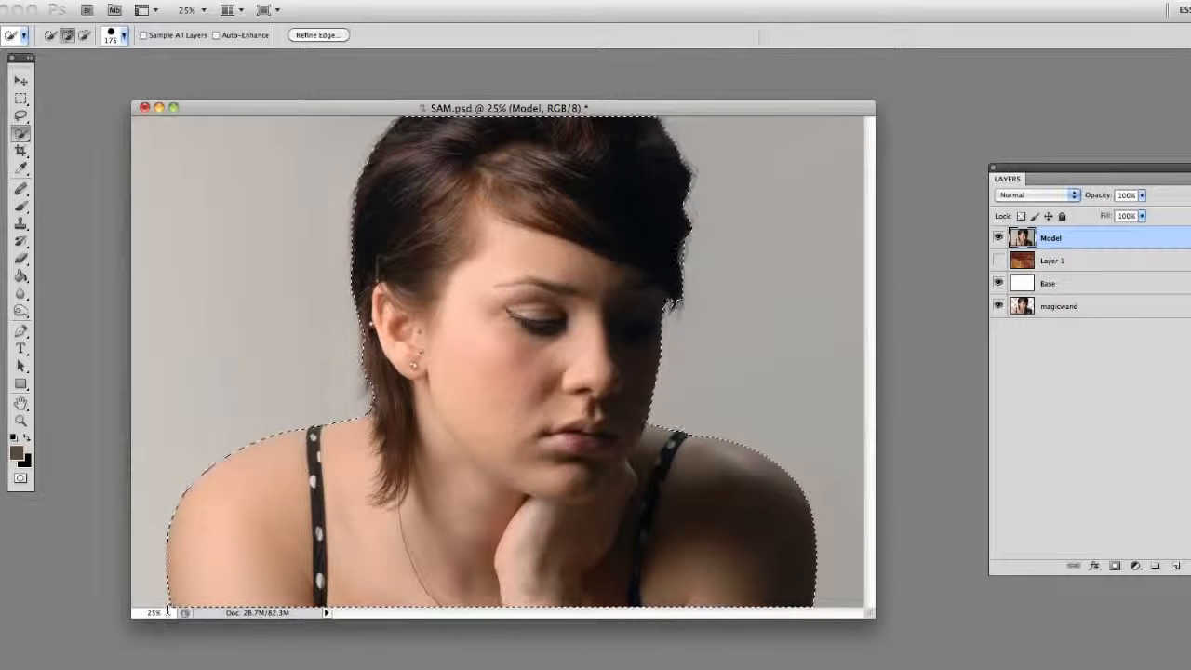
{"action": "left_click", "coordinate": [83, 37]}
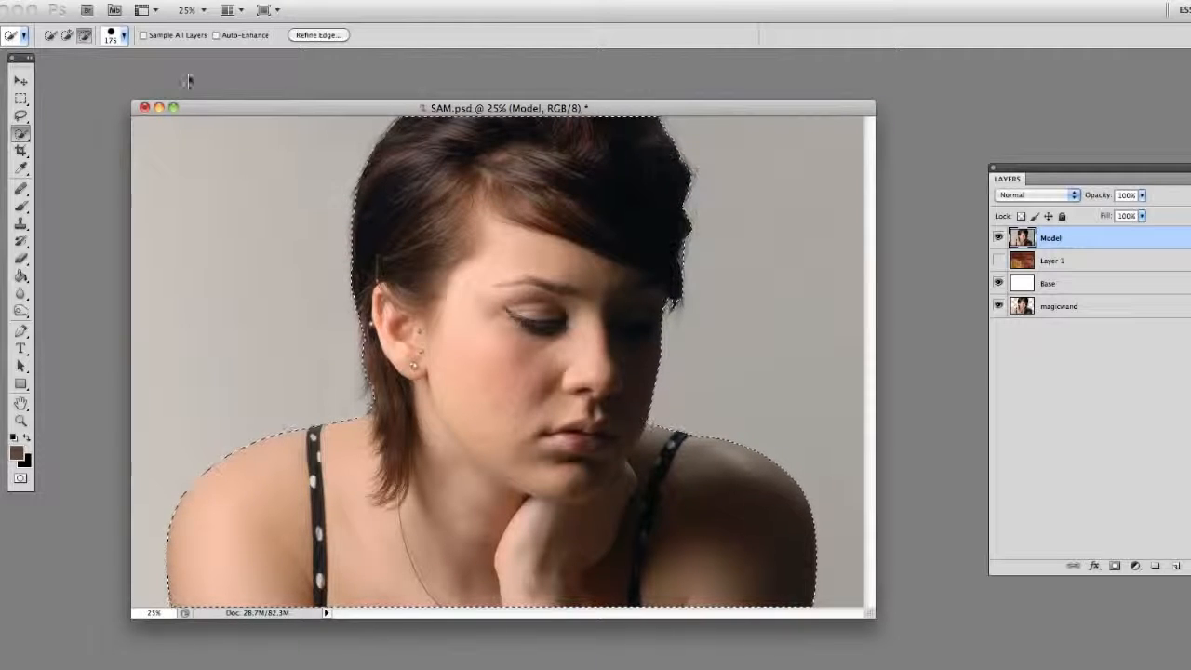
{"action": "left_click", "coordinate": [52, 35]}
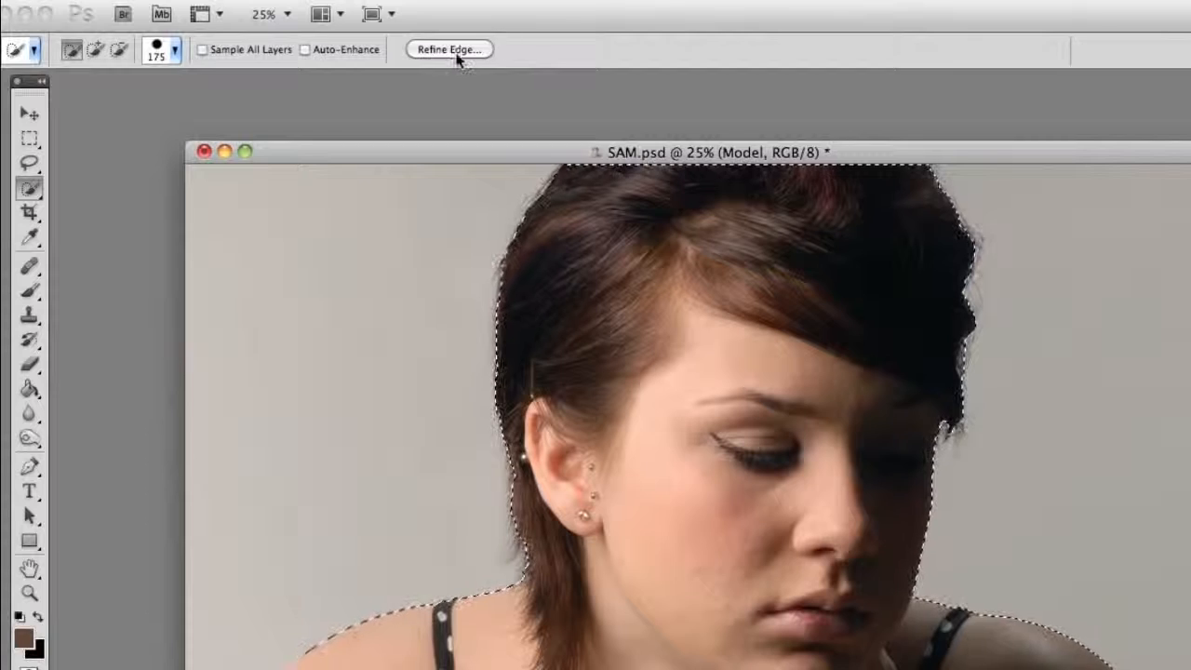
- Open Refine Edge for the selection and preview the cut-out in the On Layers view at 33.3% zoom
{"action": "left_click", "coordinate": [445, 50]}
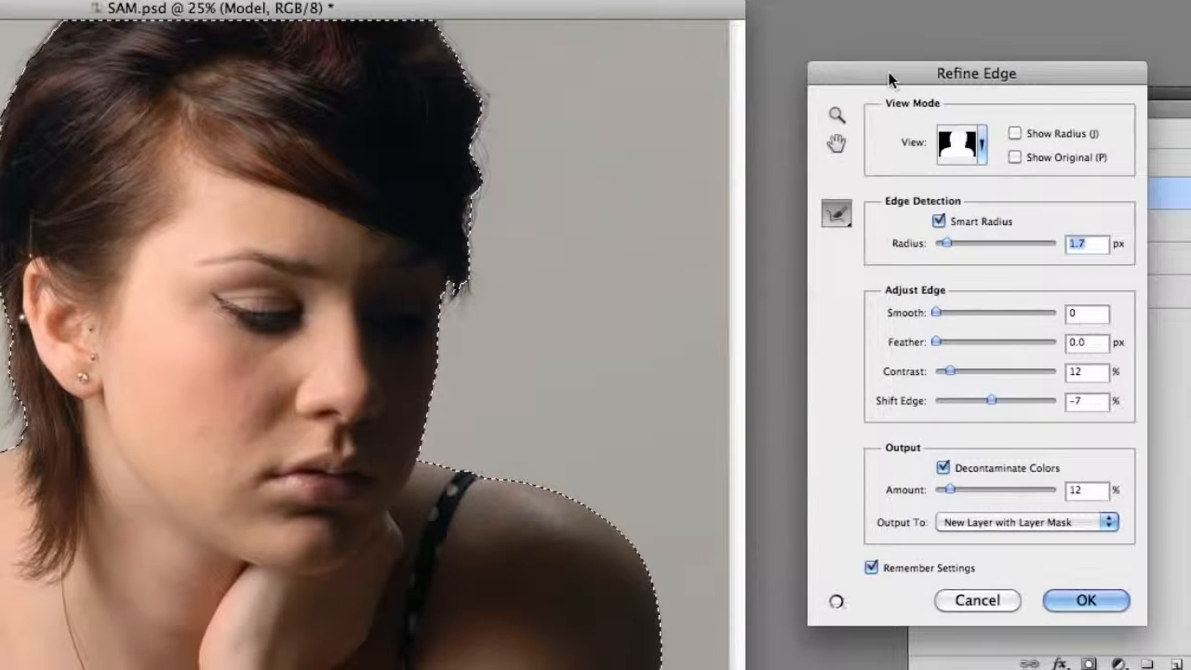
{"action": "left_click_drag", "start_coordinate": [890, 78], "coordinate": [866, 113]}
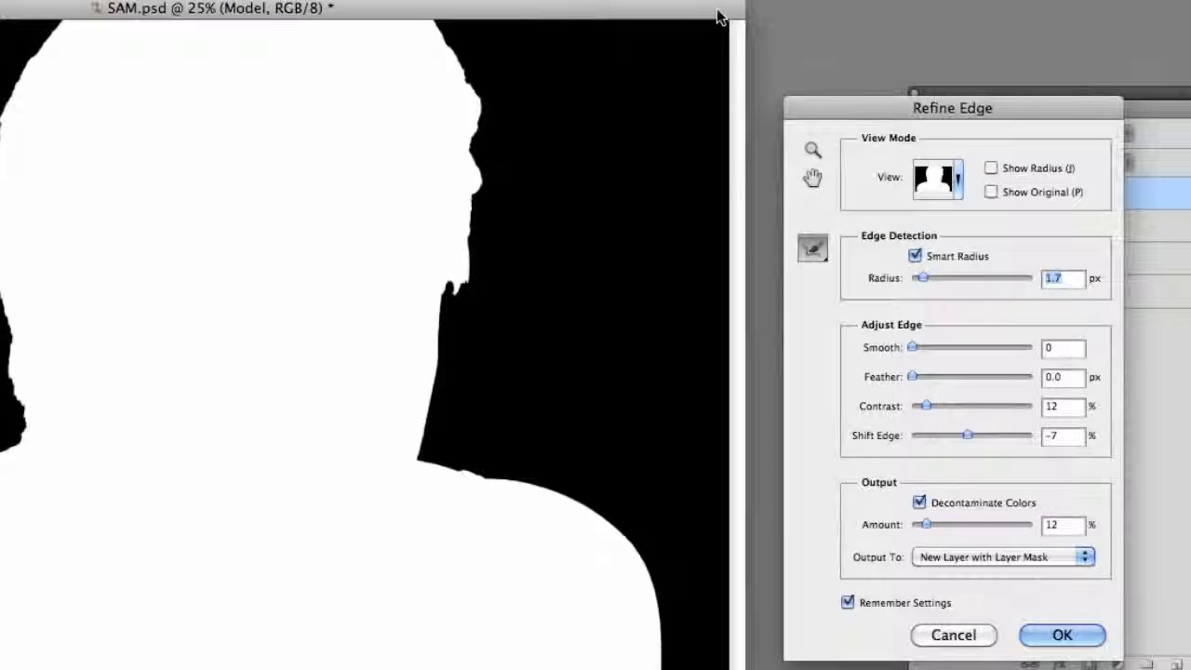
{"action": "left_click", "coordinate": [958, 178]}
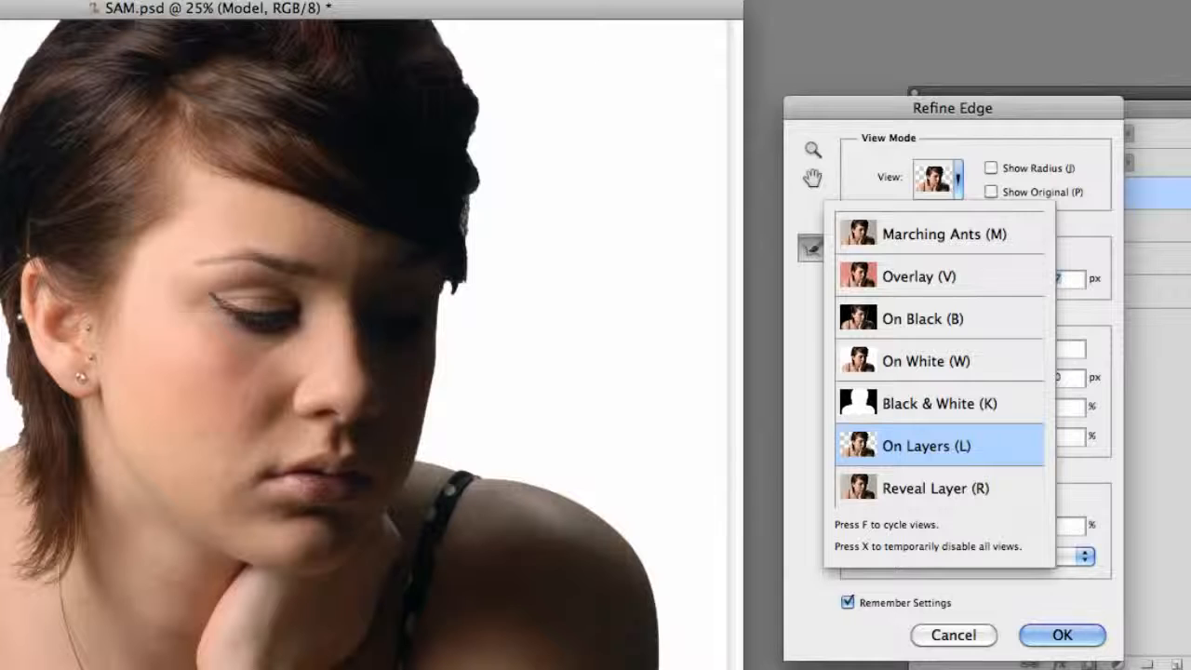
{"action": "key", "text": "Escape"}
{"action": "left_click", "coordinate": [110, 433]}
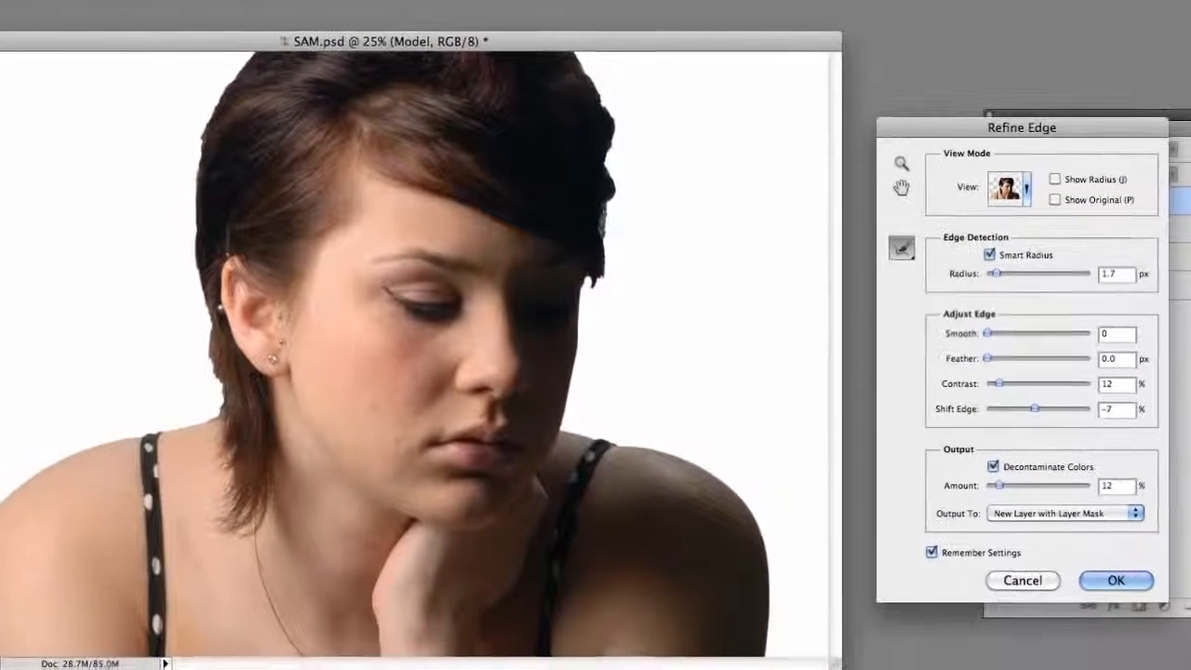
{"action": "left_click", "coordinate": [904, 164]}
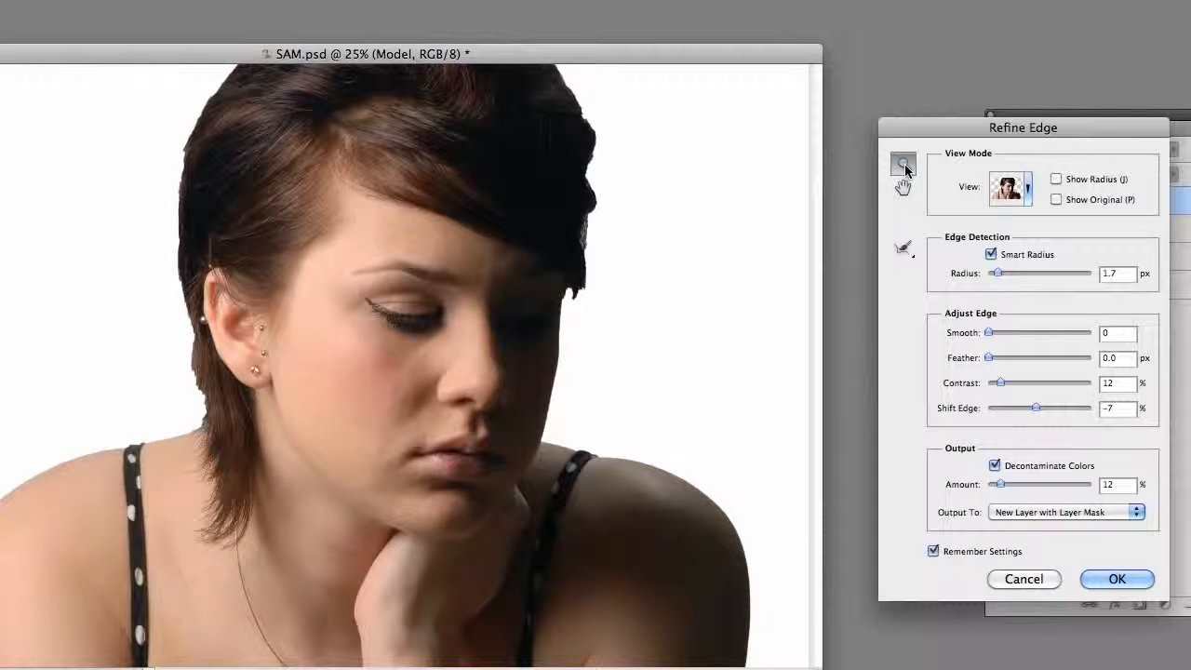
{"action": "left_click", "coordinate": [659, 286]}
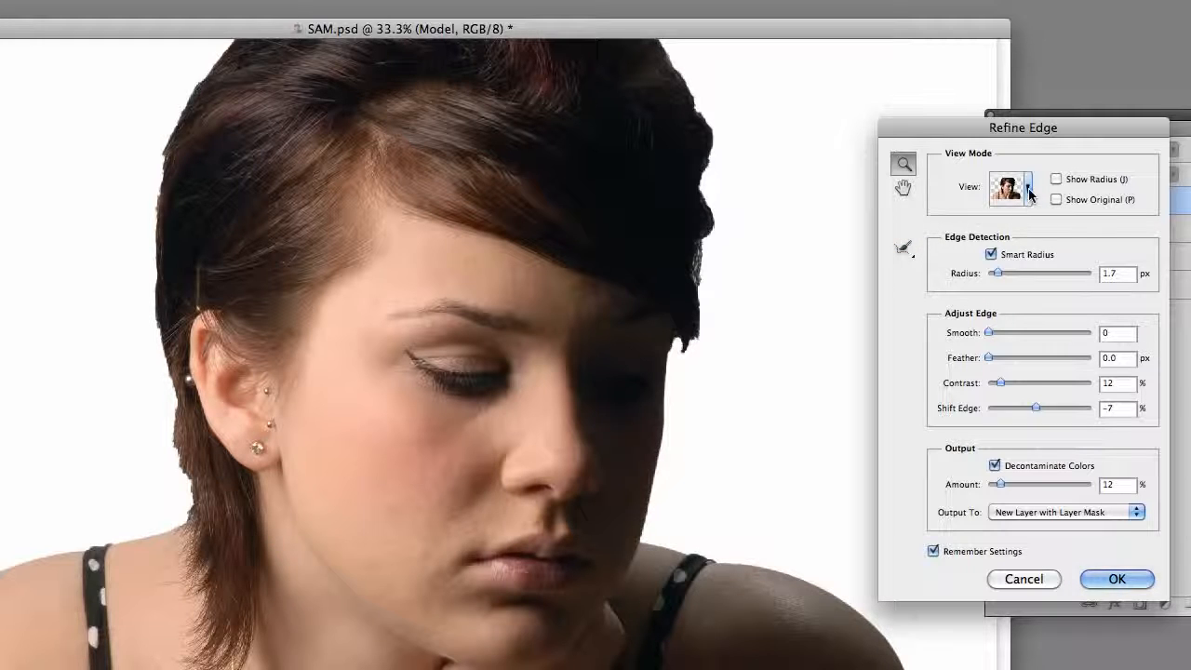
- Switch the preview to Black & White and brush the hair edge at the back of the head with the size 90 Refine Radius tool
{"action": "left_click", "coordinate": [1029, 190]}
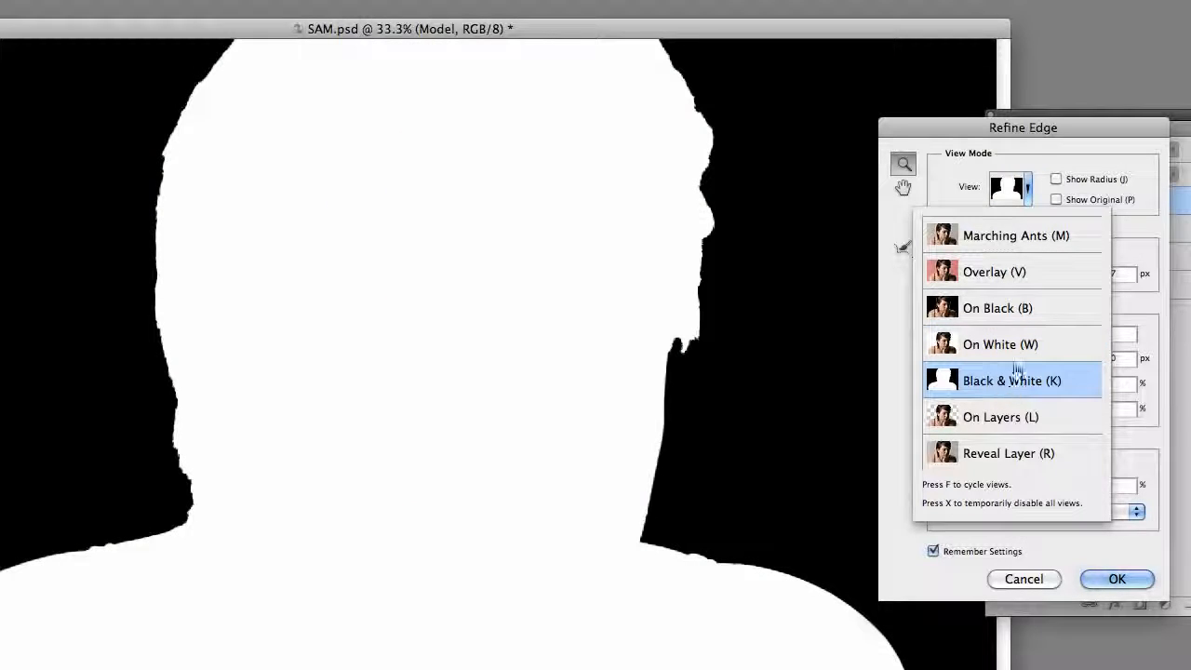
{"action": "left_click_drag", "start_coordinate": [962, 131], "coordinate": [970, 123]}
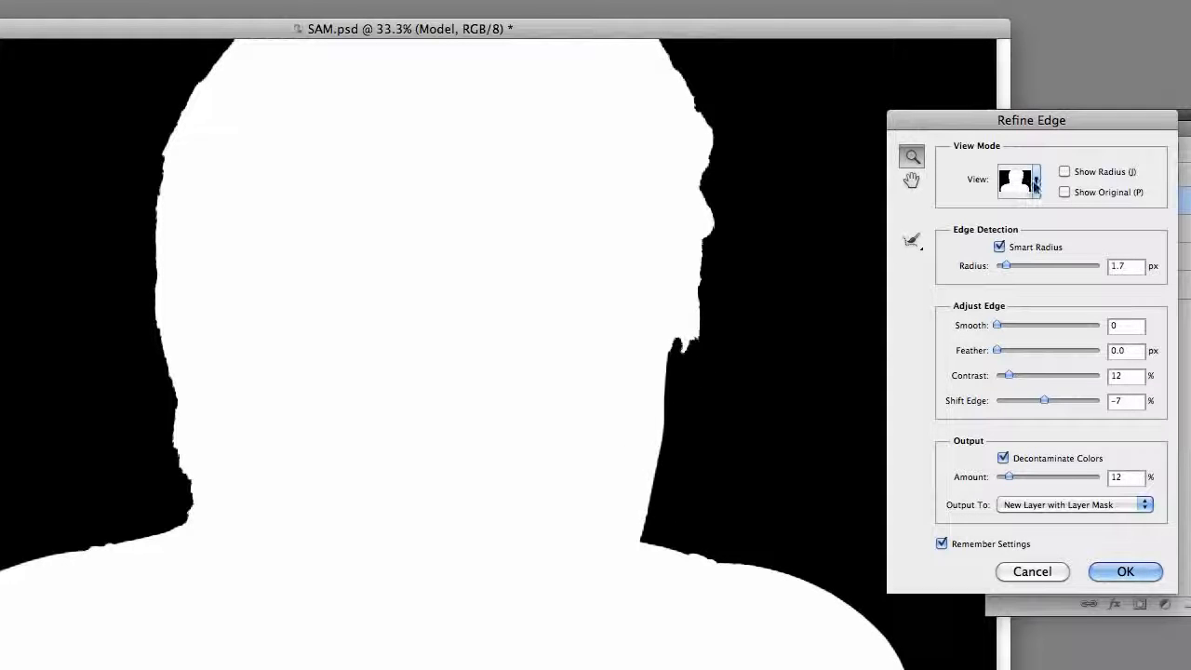
{"action": "left_click", "coordinate": [912, 240]}
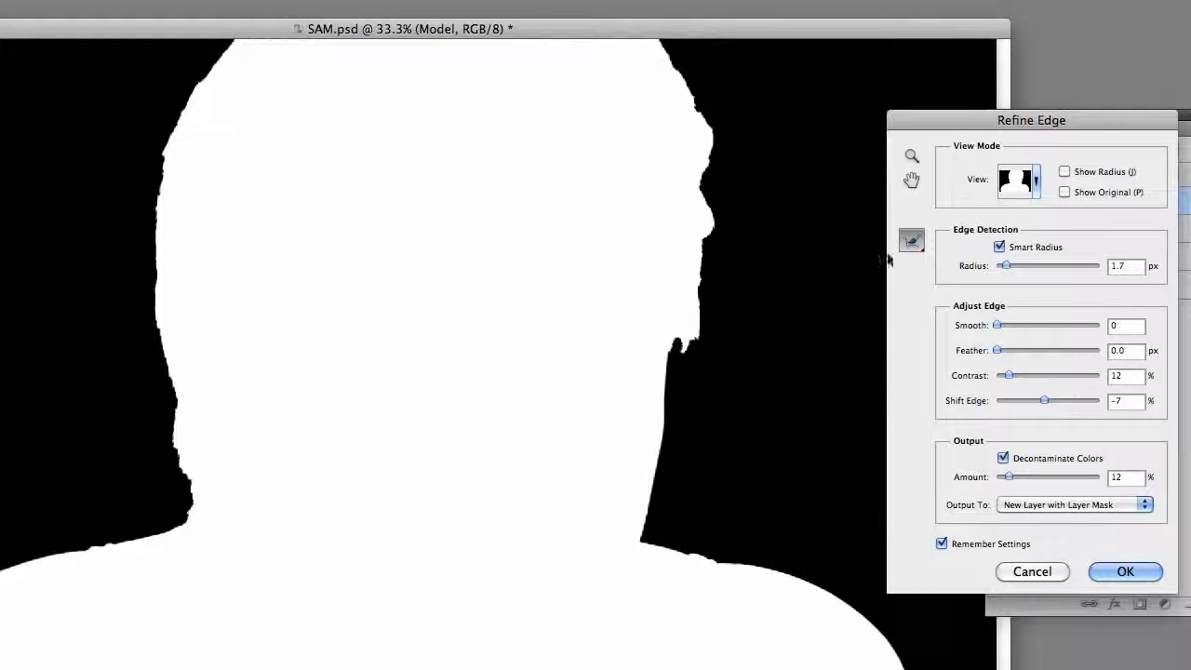
{"action": "left_click_drag", "start_coordinate": [996, 118], "coordinate": [1000, 111]}
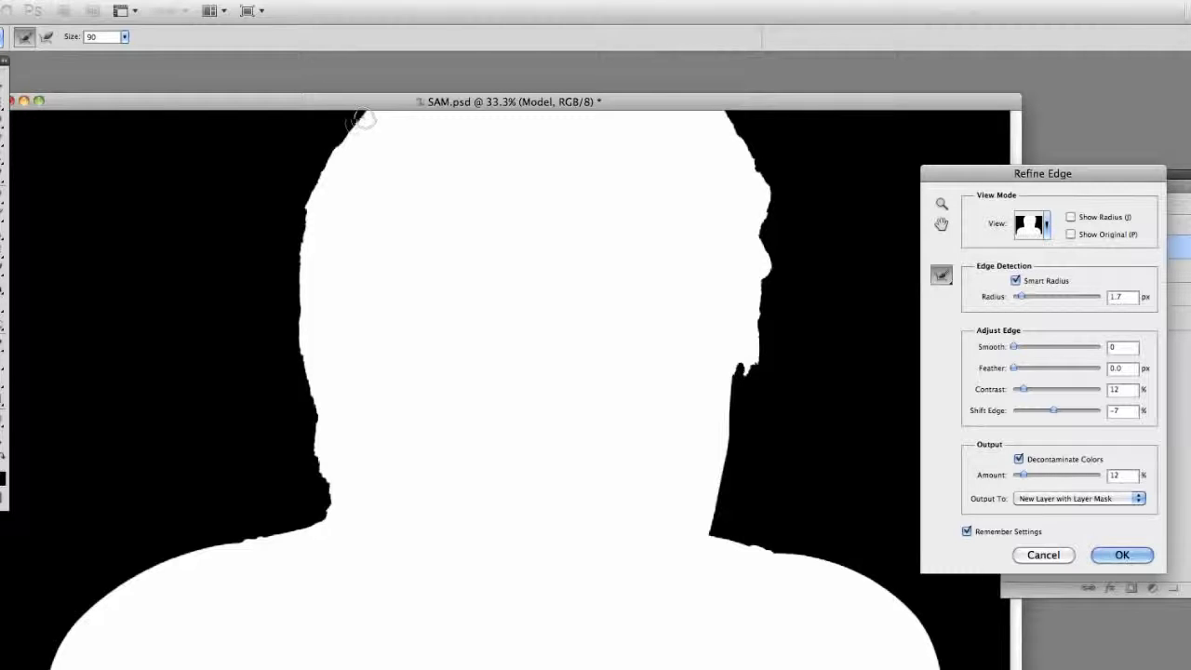
{"action": "left_click_drag", "start_coordinate": [356, 121], "coordinate": [313, 205]}
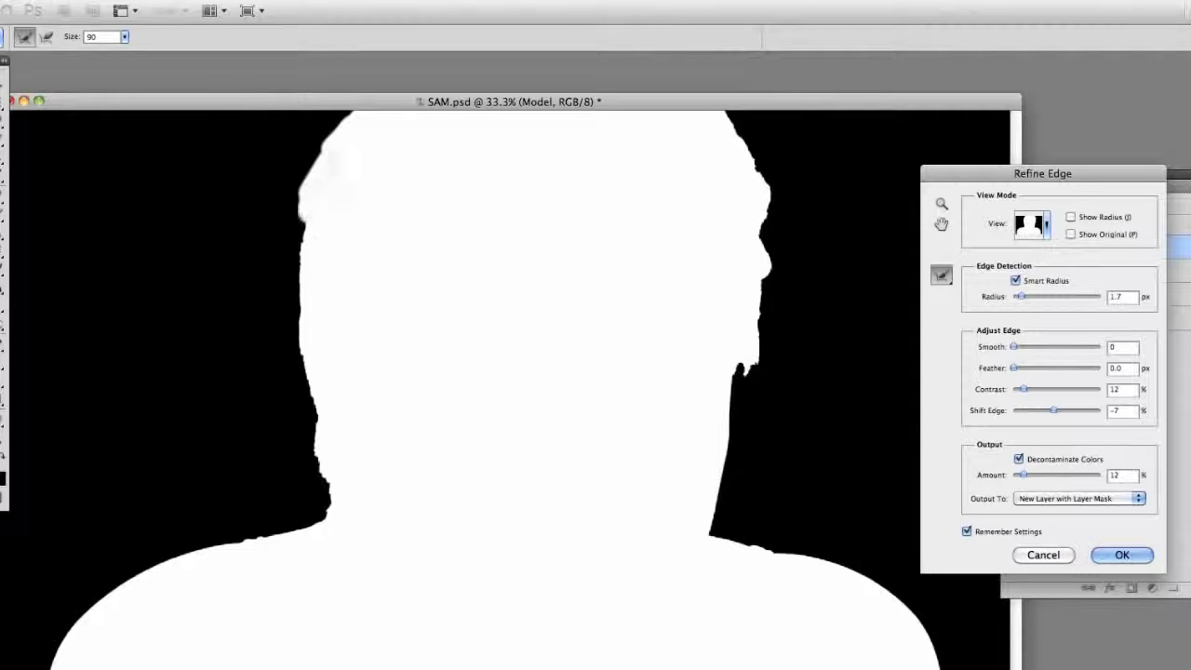
{"action": "mouse_move", "coordinate": [307, 251]}
{"action": "left_mouse_down"}
{"action": "mouse_move", "coordinate": [297, 335]}
{"action": "mouse_move", "coordinate": [329, 513]}
{"action": "mouse_move", "coordinate": [272, 551]}
{"action": "left_mouse_up"}
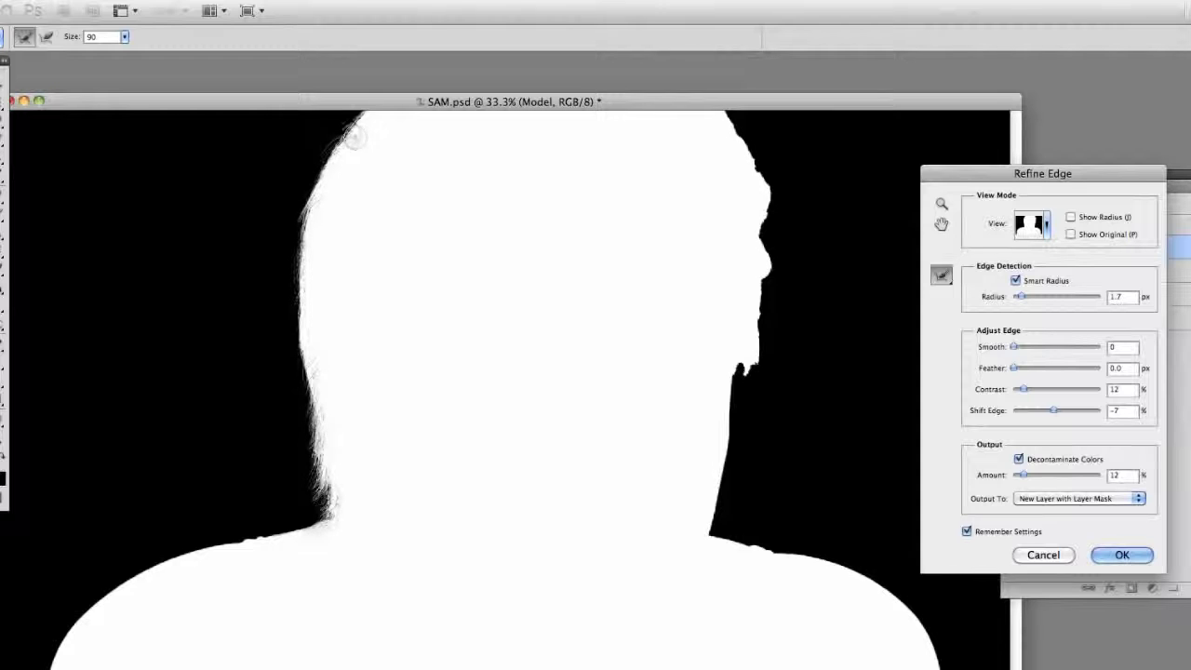
{"action": "mouse_move", "coordinate": [355, 138]}
{"action": "left_mouse_down"}
{"action": "mouse_move", "coordinate": [313, 186]}
{"action": "mouse_move", "coordinate": [306, 239]}
{"action": "mouse_move", "coordinate": [296, 362]}
{"action": "mouse_move", "coordinate": [318, 507]}
{"action": "mouse_move", "coordinate": [309, 537]}
{"action": "left_mouse_up"}
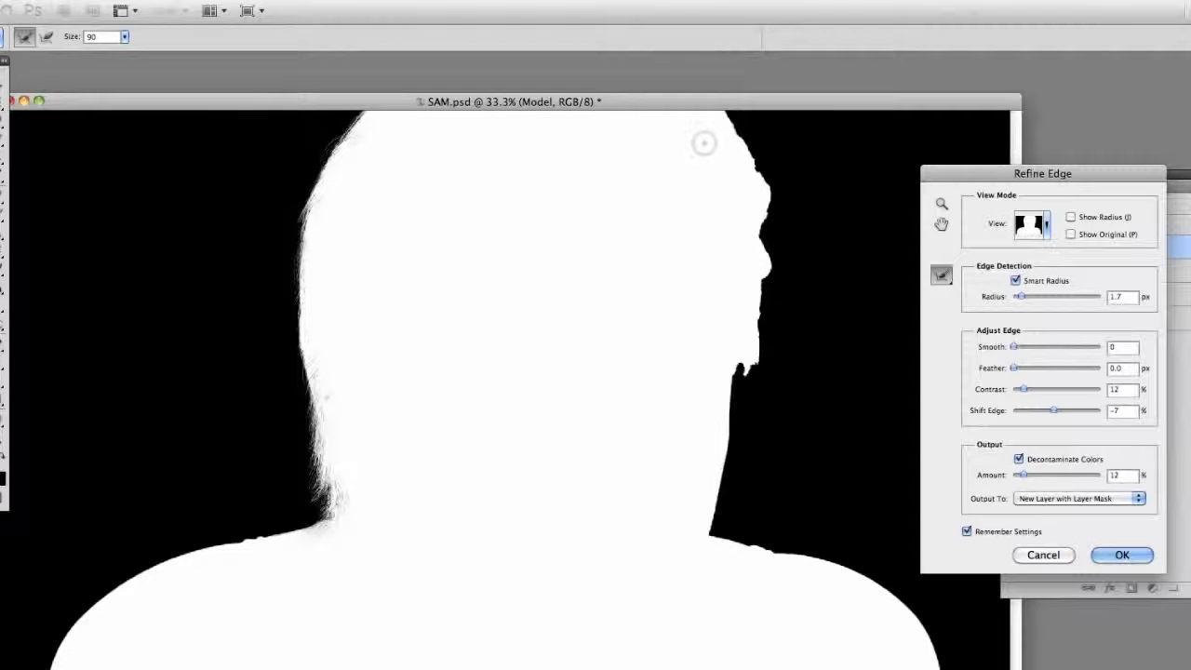
- Brush the face-side hair edge with the size 90 Refine Radius tool and output the refinement to a new layer with layer mask
{"action": "mouse_move", "coordinate": [703, 143]}
{"action": "left_mouse_down"}
{"action": "mouse_move", "coordinate": [755, 168]}
{"action": "mouse_move", "coordinate": [769, 249]}
{"action": "mouse_move", "coordinate": [750, 370]}
{"action": "mouse_move", "coordinate": [735, 368]}
{"action": "mouse_move", "coordinate": [723, 417]}
{"action": "mouse_move", "coordinate": [714, 503]}
{"action": "mouse_move", "coordinate": [681, 557]}
{"action": "mouse_move", "coordinate": [691, 590]}
{"action": "left_mouse_up"}
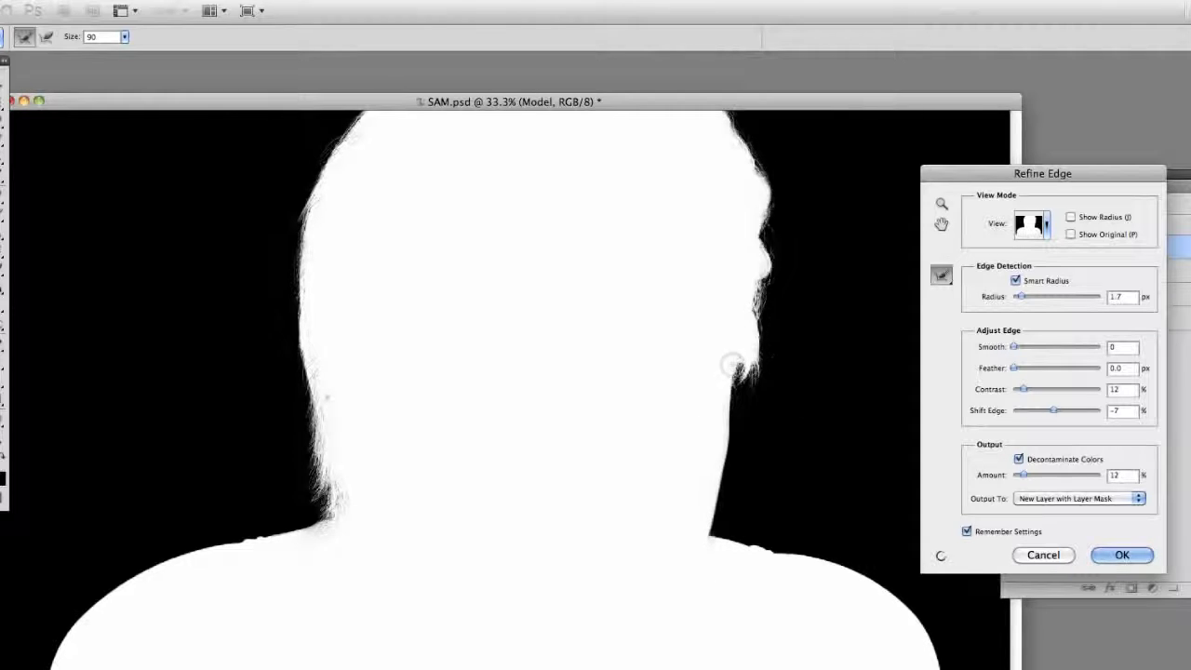
{"action": "mouse_move", "coordinate": [732, 365]}
{"action": "left_mouse_down"}
{"action": "mouse_move", "coordinate": [764, 326]}
{"action": "mouse_move", "coordinate": [765, 216]}
{"action": "mouse_move", "coordinate": [763, 167]}
{"action": "mouse_move", "coordinate": [728, 116]}
{"action": "left_mouse_up"}
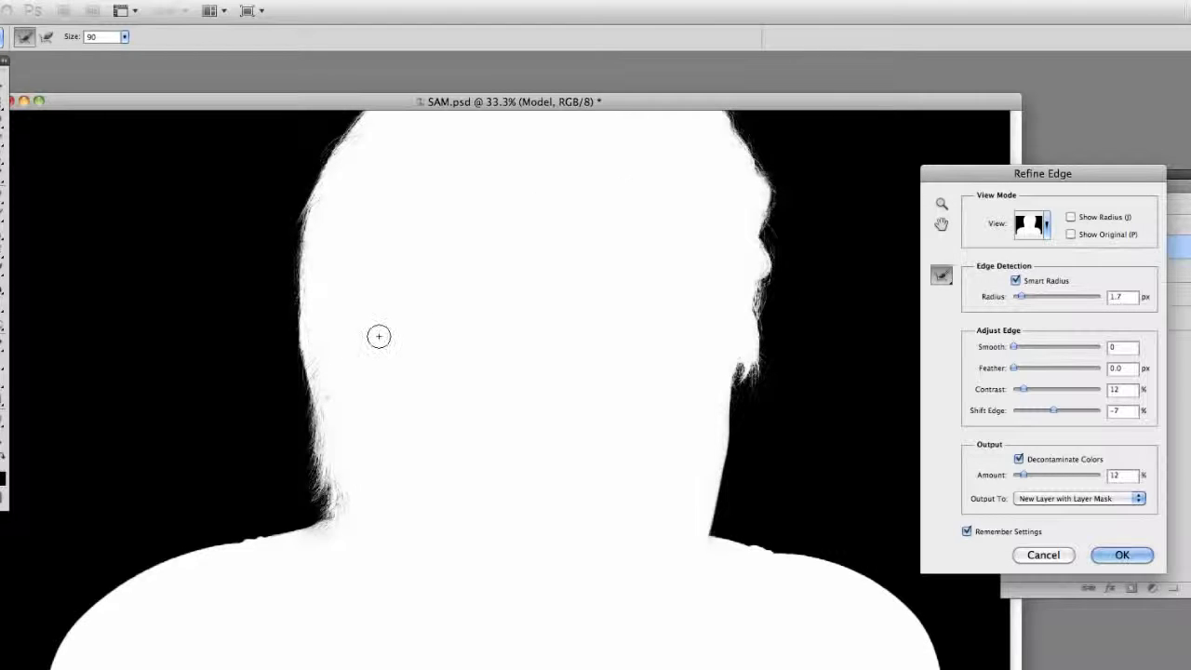
{"action": "left_click", "coordinate": [1123, 555]}
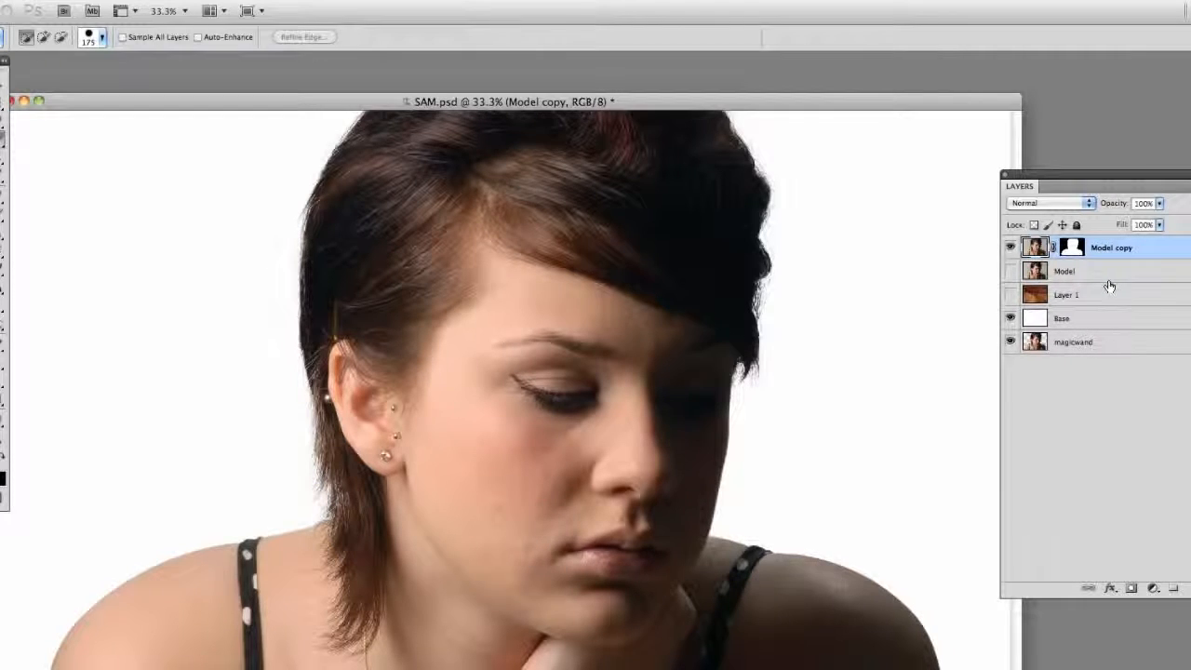
- Move the white Base layer directly beneath Model copy, leaving Layer 1 hidden and Model copy visible
{"action": "left_click", "coordinate": [1010, 295]}
{"action": "left_click", "coordinate": [1010, 295]}
{"action": "left_click_drag", "start_coordinate": [1081, 320], "coordinate": [1081, 270]}
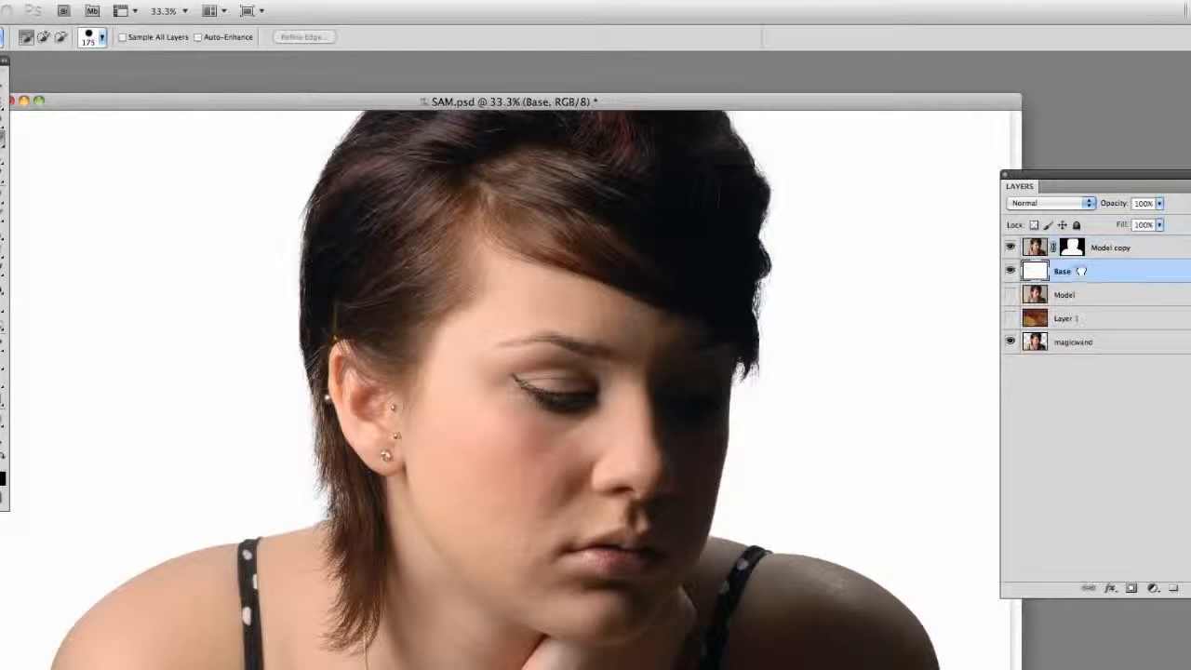
{"action": "left_click", "coordinate": [1010, 248]}
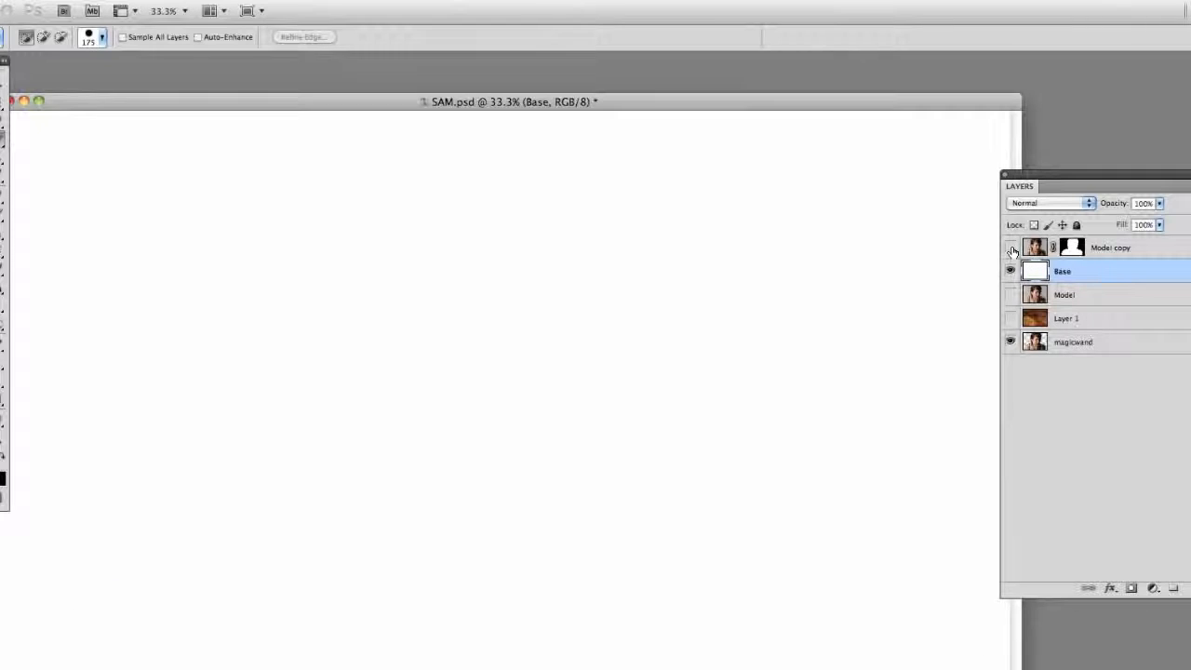
{"action": "left_click", "coordinate": [1011, 248]}
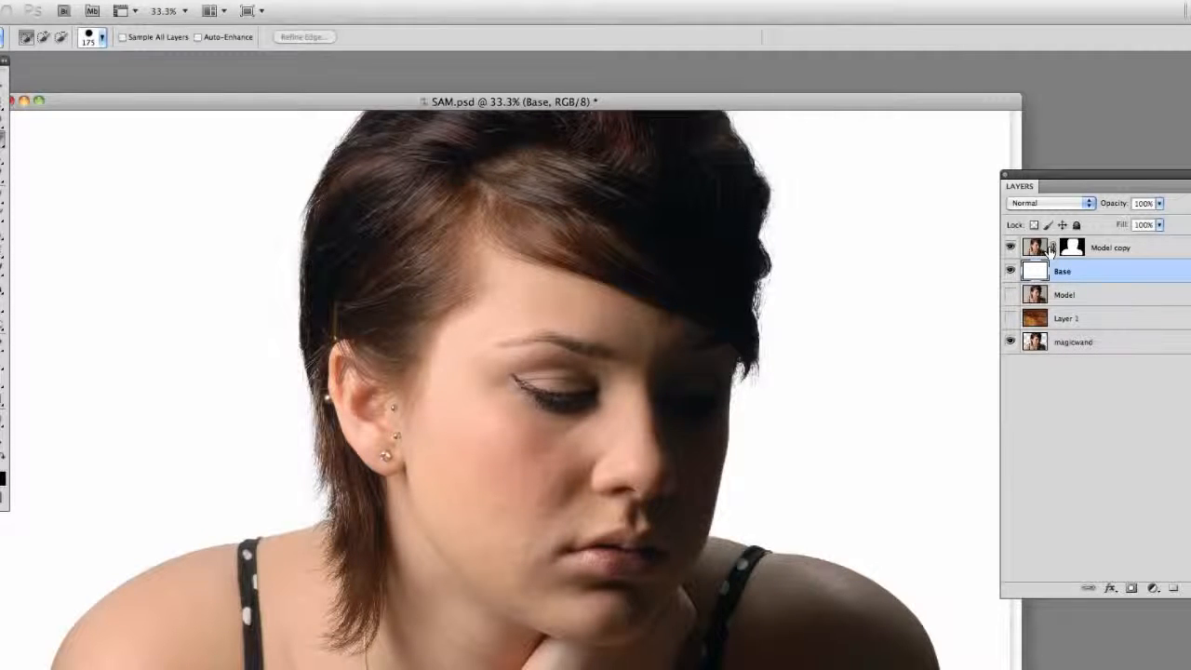
- Compare the hair edges of both cut-outs up close by placing the magicwand layer above Model copy and toggling its visibility
{"action": "key", "text": "z"}
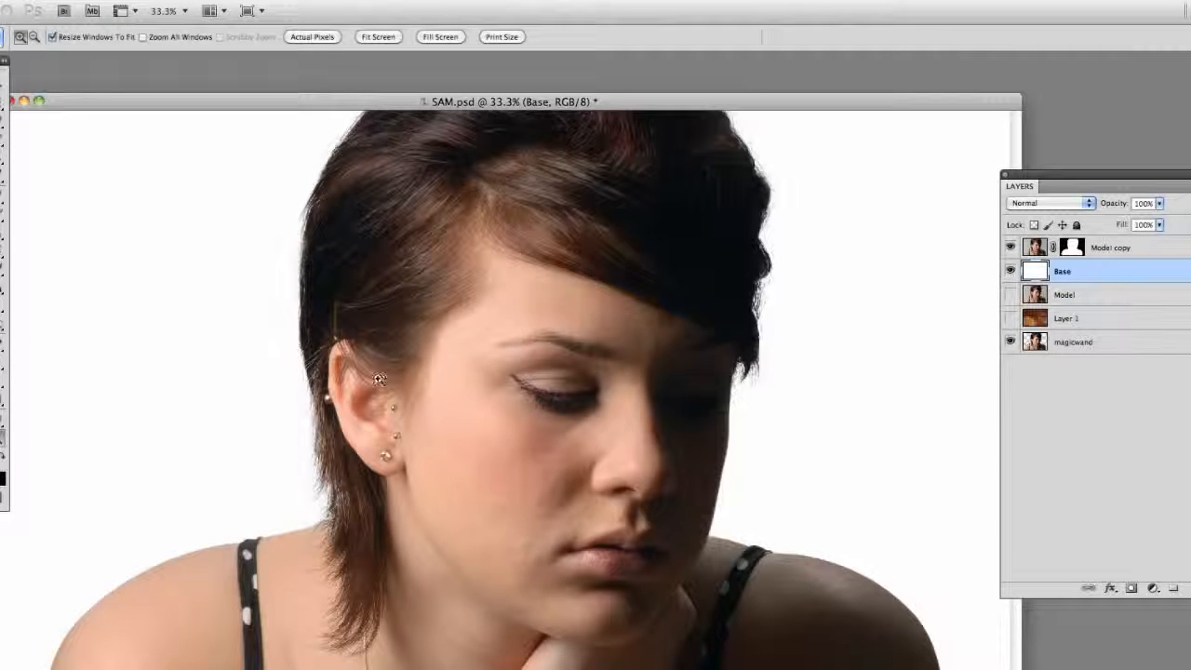
{"action": "left_click", "coordinate": [388, 384]}
{"action": "left_click", "coordinate": [564, 379]}
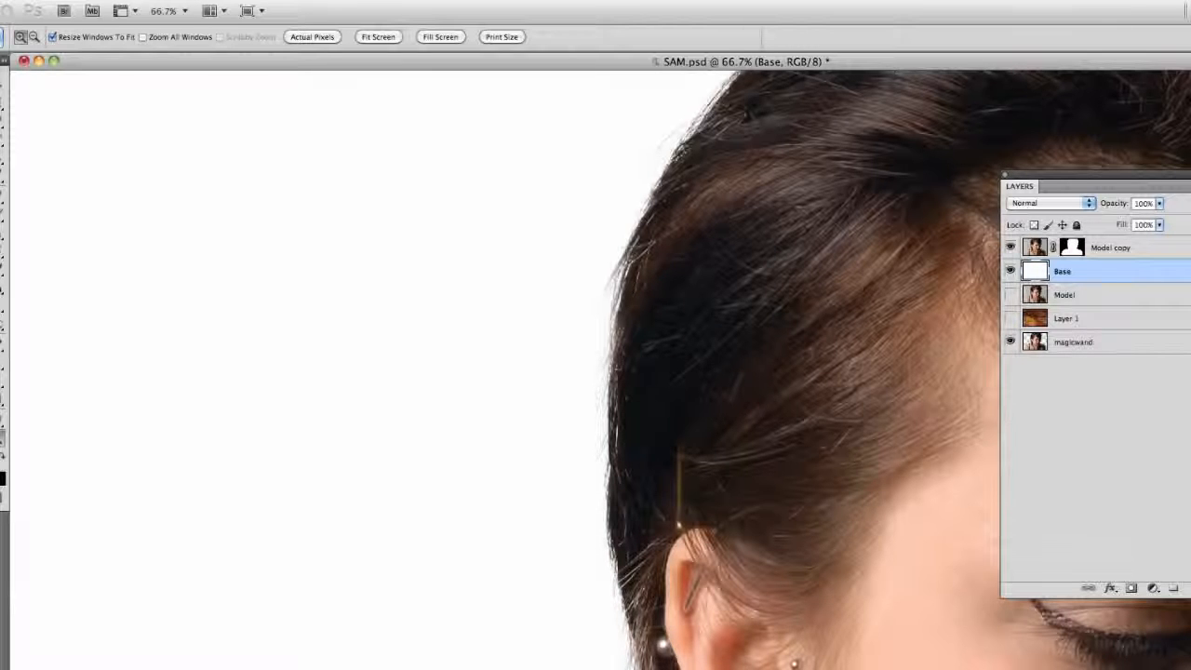
{"action": "scroll", "coordinate": [642, 544], "scroll_direction": "down", "scroll_amount": 6}
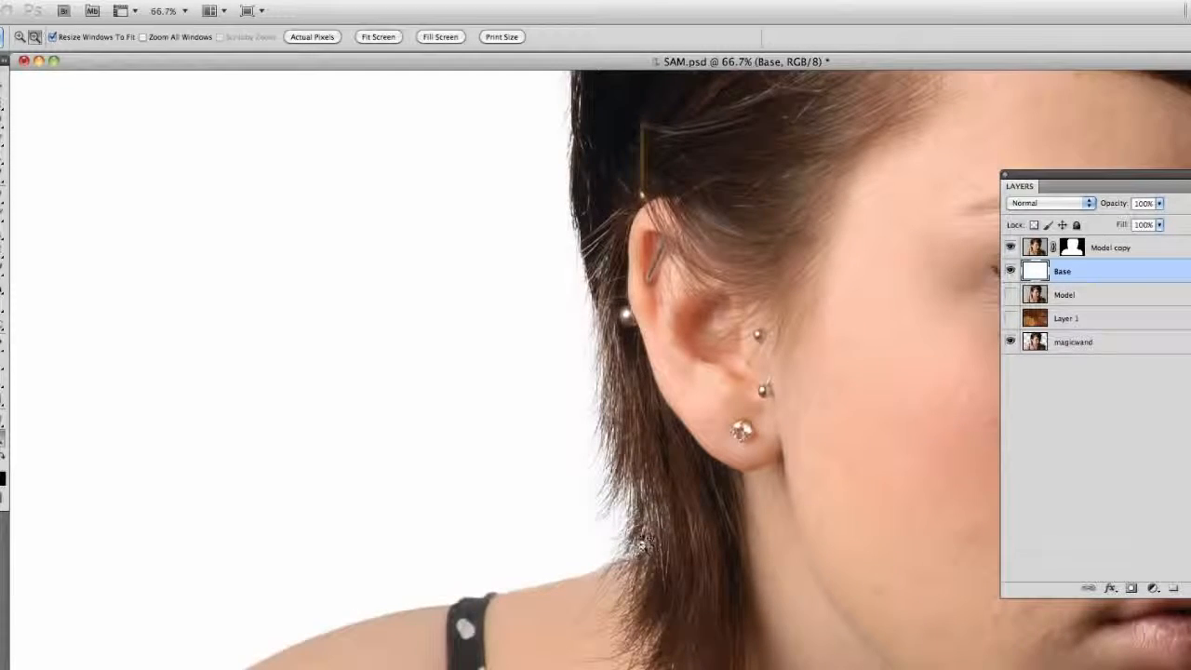
{"action": "left_click", "coordinate": [642, 544]}
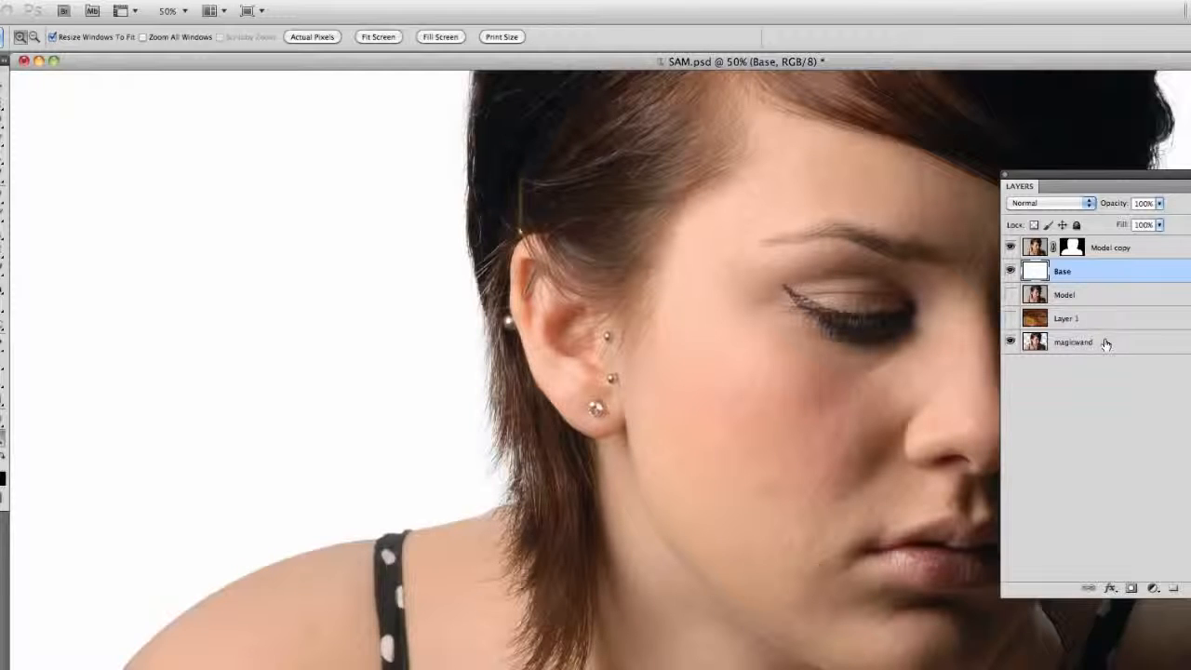
{"action": "left_click_drag", "start_coordinate": [1105, 343], "coordinate": [1115, 238]}
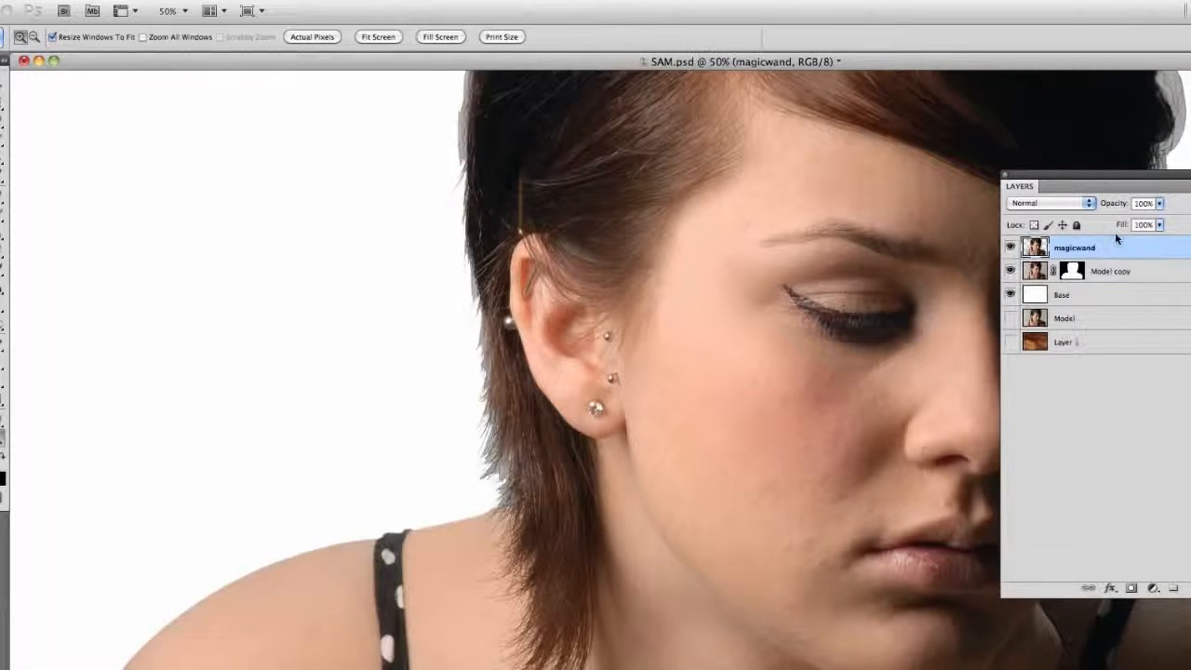
{"action": "left_click_drag", "start_coordinate": [682, 424], "coordinate": [605, 549]}
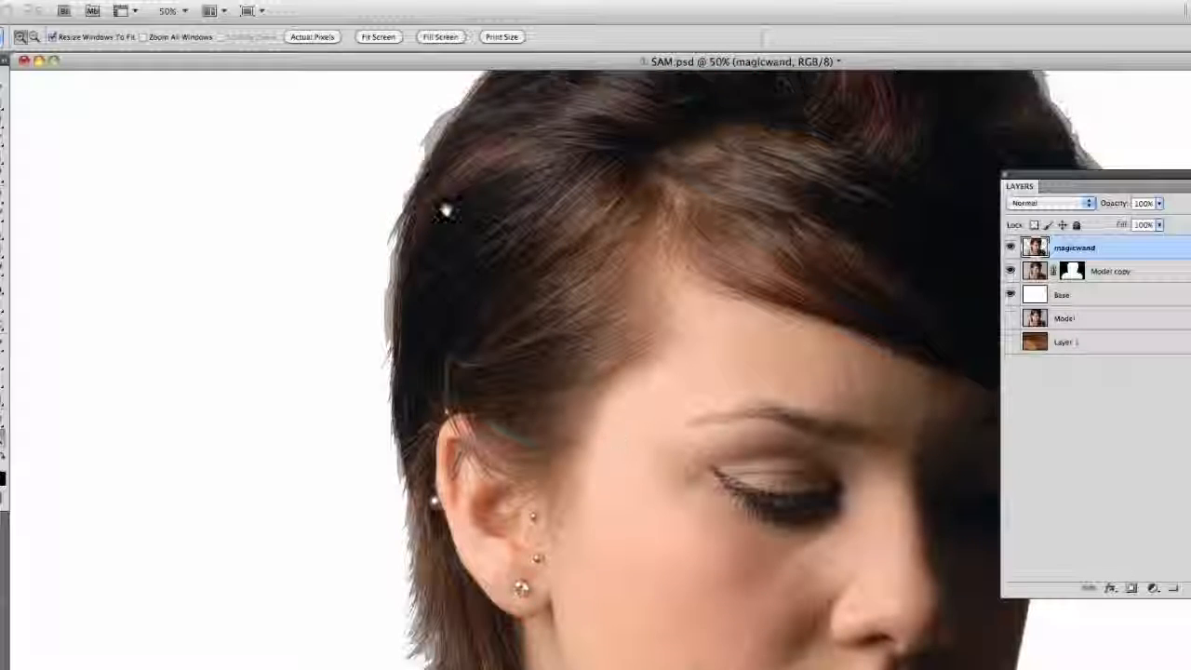
{"action": "left_click", "coordinate": [1009, 249]}
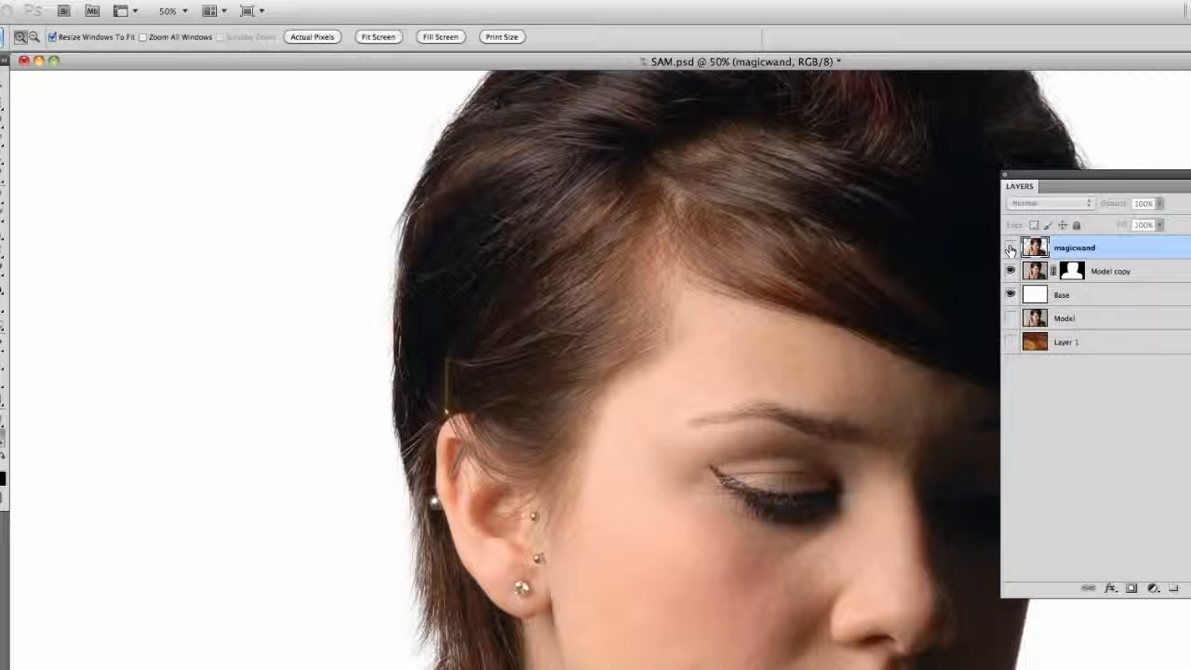
{"action": "left_click", "coordinate": [1009, 248]}
{"action": "left_click", "coordinate": [1009, 249]}
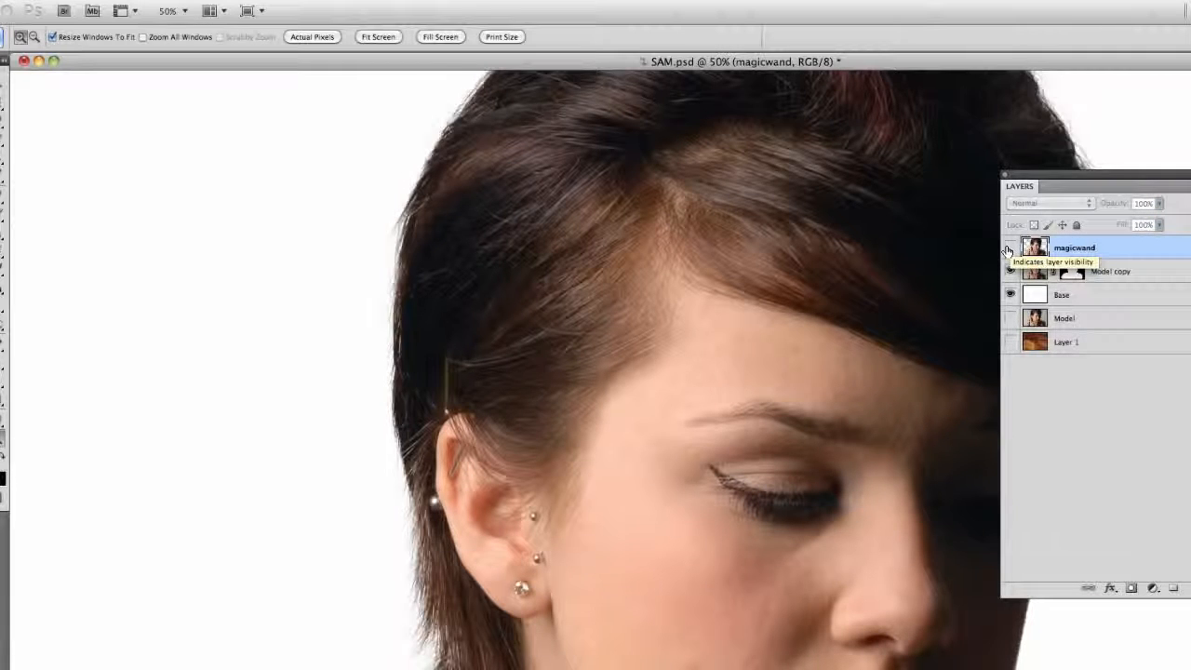
- Move the hidden magicwand layer back to the bottom of the layer stack and clear the view of the portrait
{"action": "left_click_drag", "start_coordinate": [1105, 250], "coordinate": [1098, 372]}
{"action": "left_click_drag", "start_coordinate": [1070, 175], "coordinate": [1190, 155]}
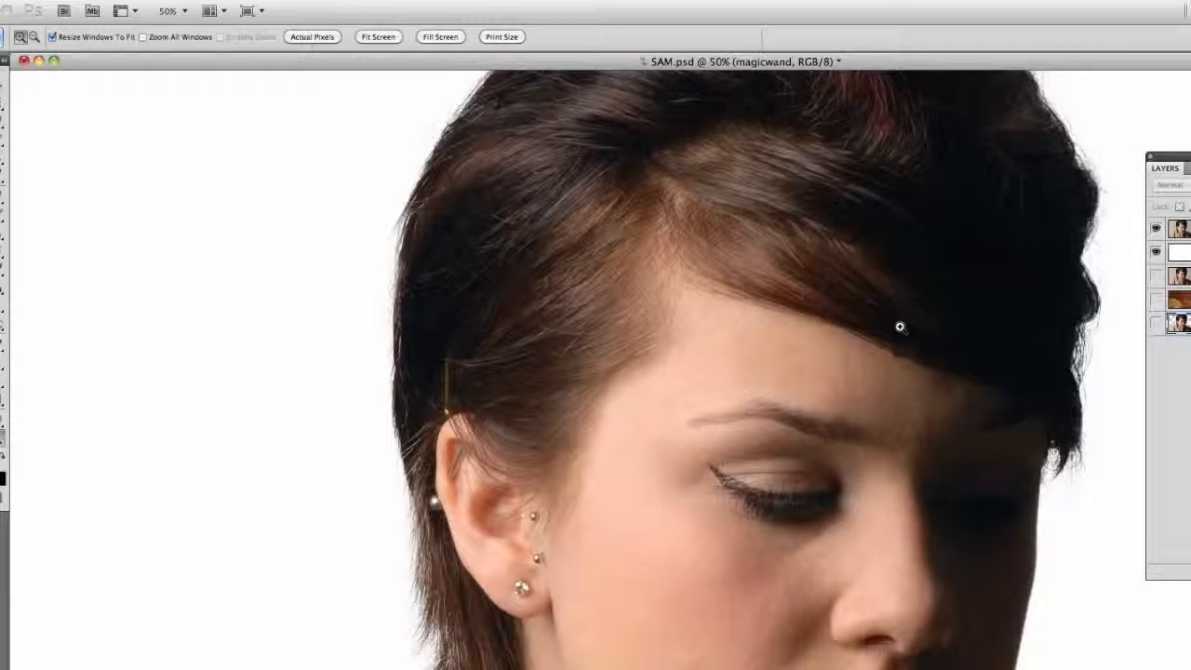
{"action": "left_click", "coordinate": [625, 407], "text": "alt"}
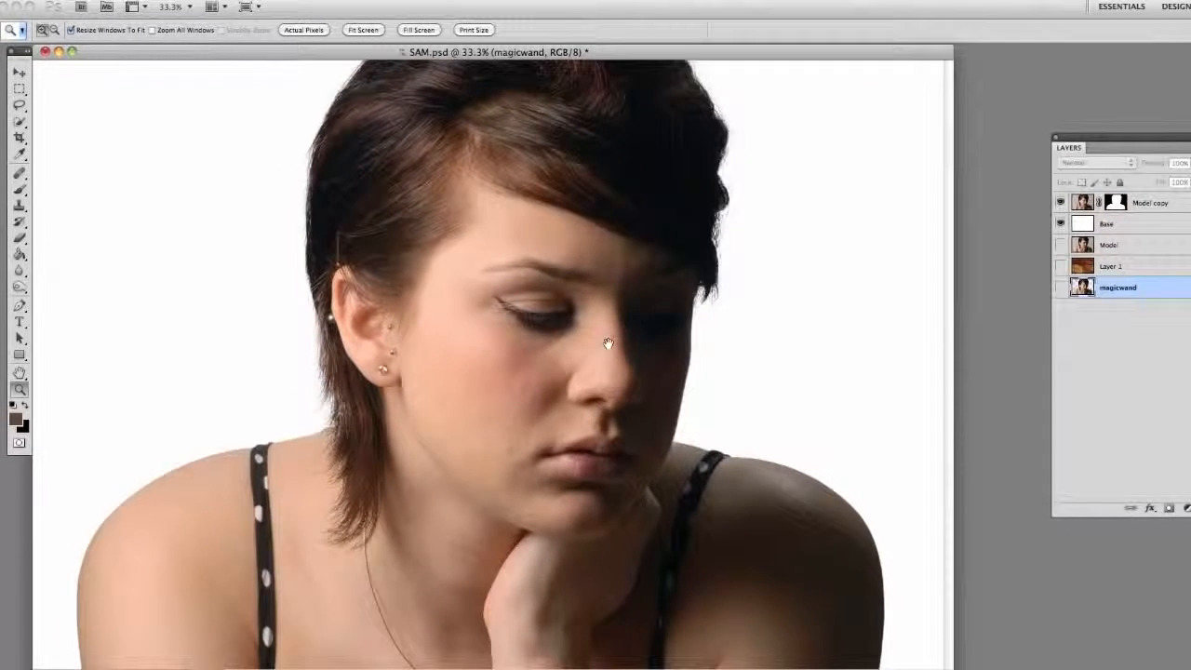
- Touch up the Model copy layer mask beside the face-side hair using a size 70 black Brush at 84% opacity
{"action": "left_click", "coordinate": [672, 296]}
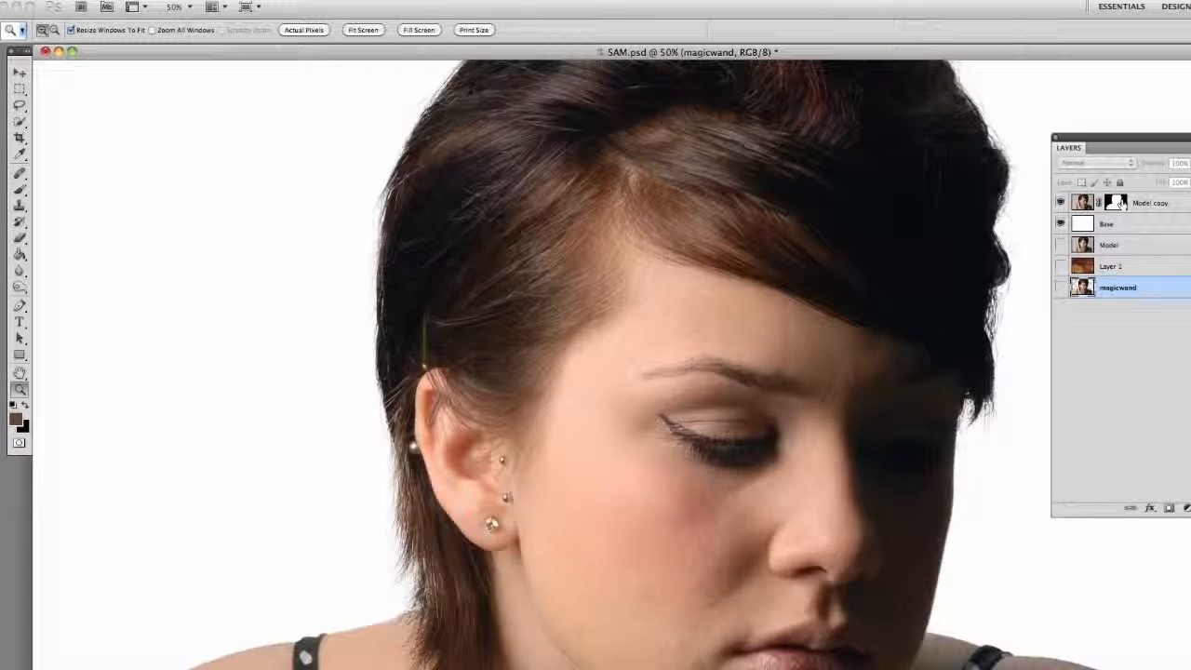
{"action": "left_click", "coordinate": [1116, 203]}
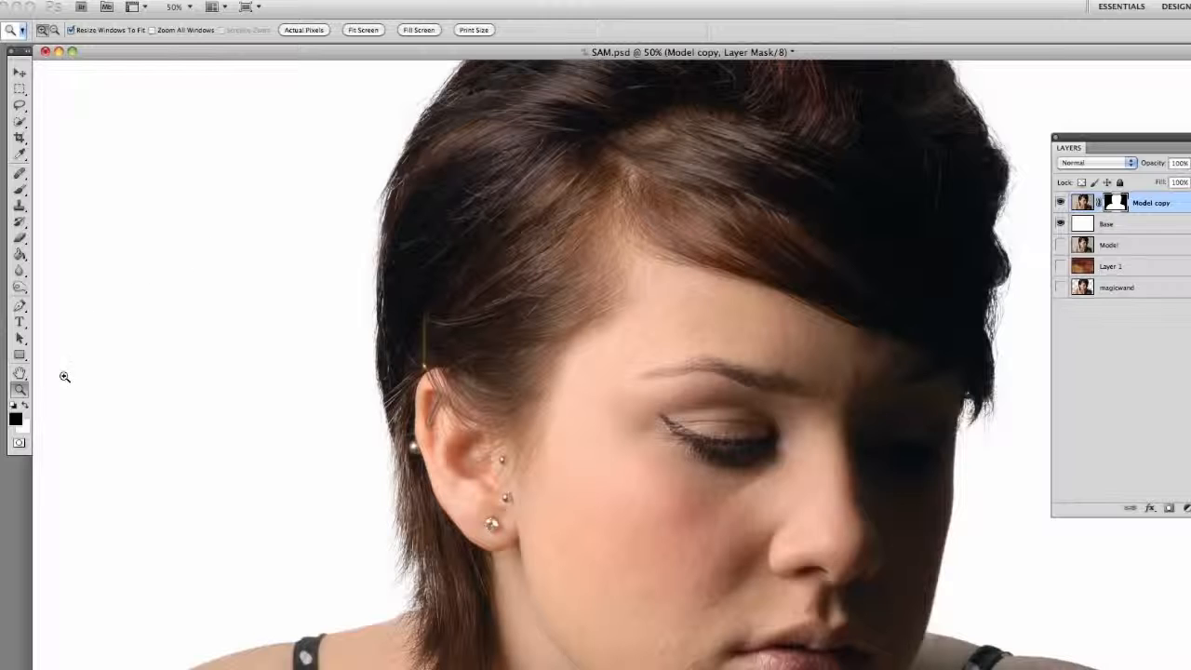
{"action": "left_click", "coordinate": [19, 189]}
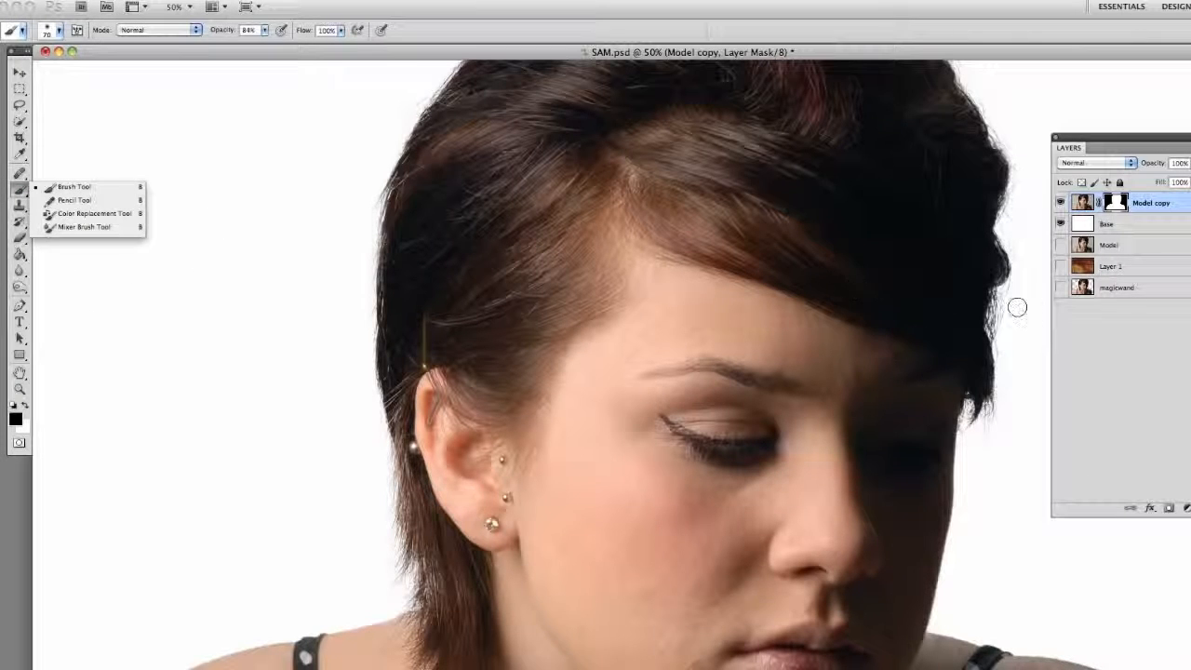
{"action": "mouse_move", "coordinate": [1016, 244]}
{"action": "left_mouse_down"}
{"action": "mouse_move", "coordinate": [1012, 215]}
{"action": "mouse_move", "coordinate": [1013, 287]}
{"action": "mouse_move", "coordinate": [1018, 245]}
{"action": "mouse_move", "coordinate": [1021, 275]}
{"action": "left_mouse_up"}
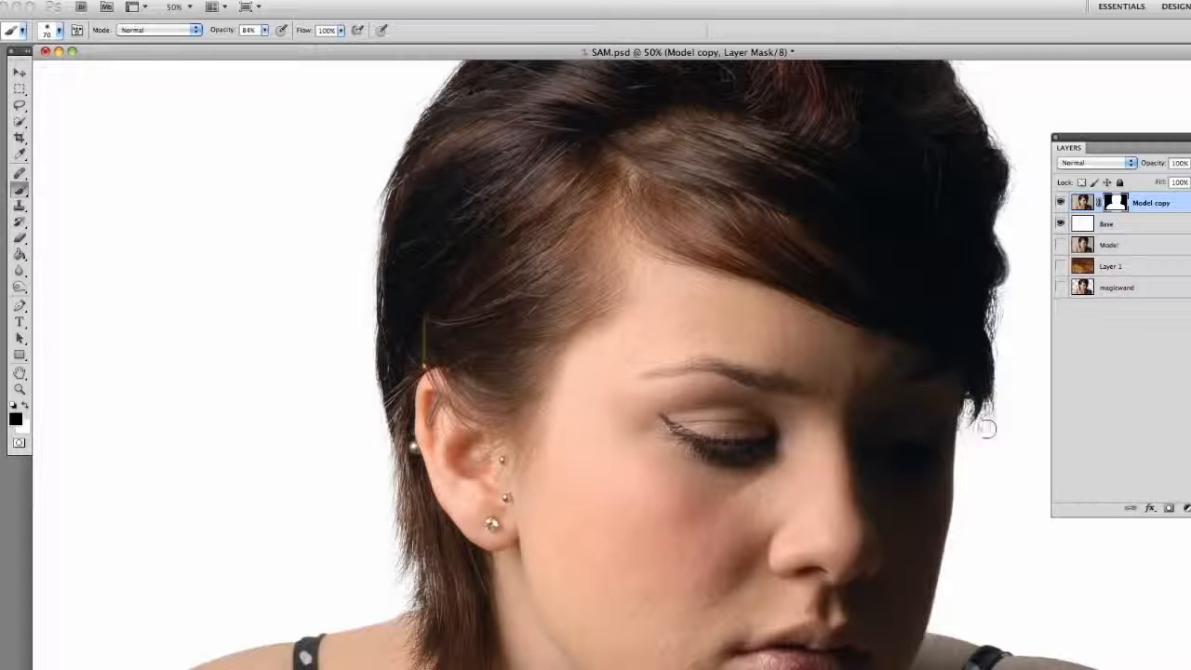
{"action": "left_click_drag", "start_coordinate": [550, 426], "coordinate": [549, 341]}
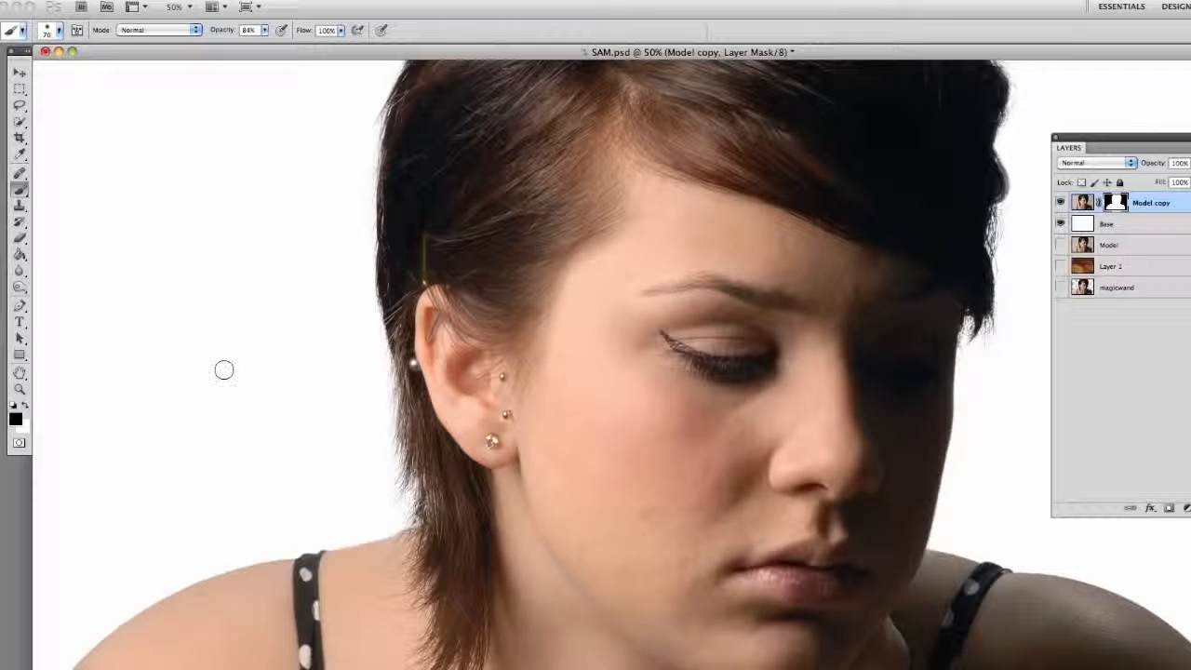
- Show the portrait at 33.3% zoom in a repositioned document window and switch to the Quick Selection tool
{"action": "key", "text": "z"}
{"action": "left_click", "coordinate": [303, 378], "text": "alt"}
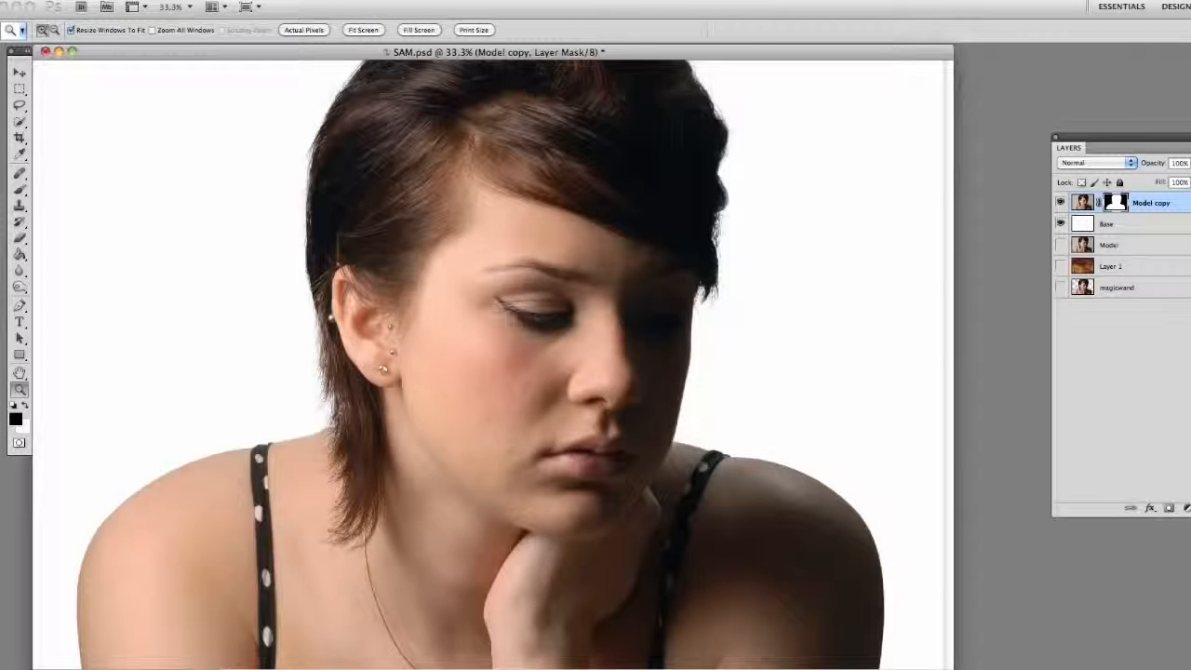
{"action": "left_click_drag", "start_coordinate": [539, 53], "coordinate": [579, 94]}
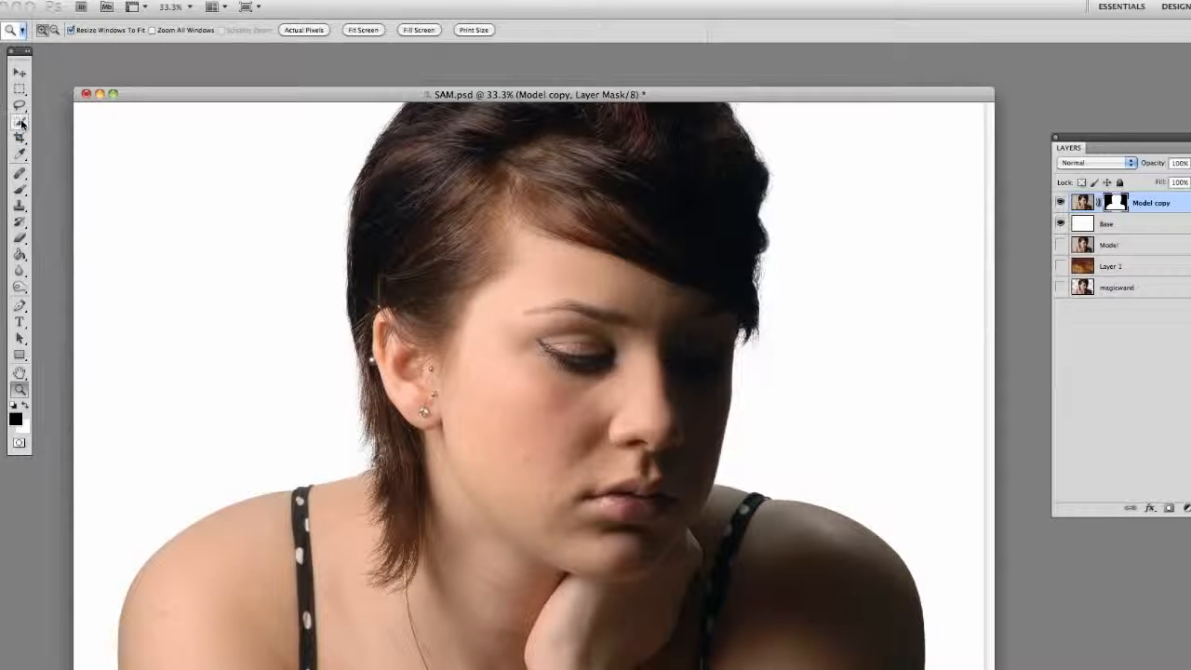
{"action": "mouse_move", "coordinate": [27, 130]}
{"action": "left_mouse_down"}
{"action": "mouse_move", "coordinate": [55, 137]}
{"action": "mouse_move", "coordinate": [55, 124]}
{"action": "left_mouse_up"}
{"action": "left_click_drag", "start_coordinate": [280, 96], "coordinate": [297, 81]}
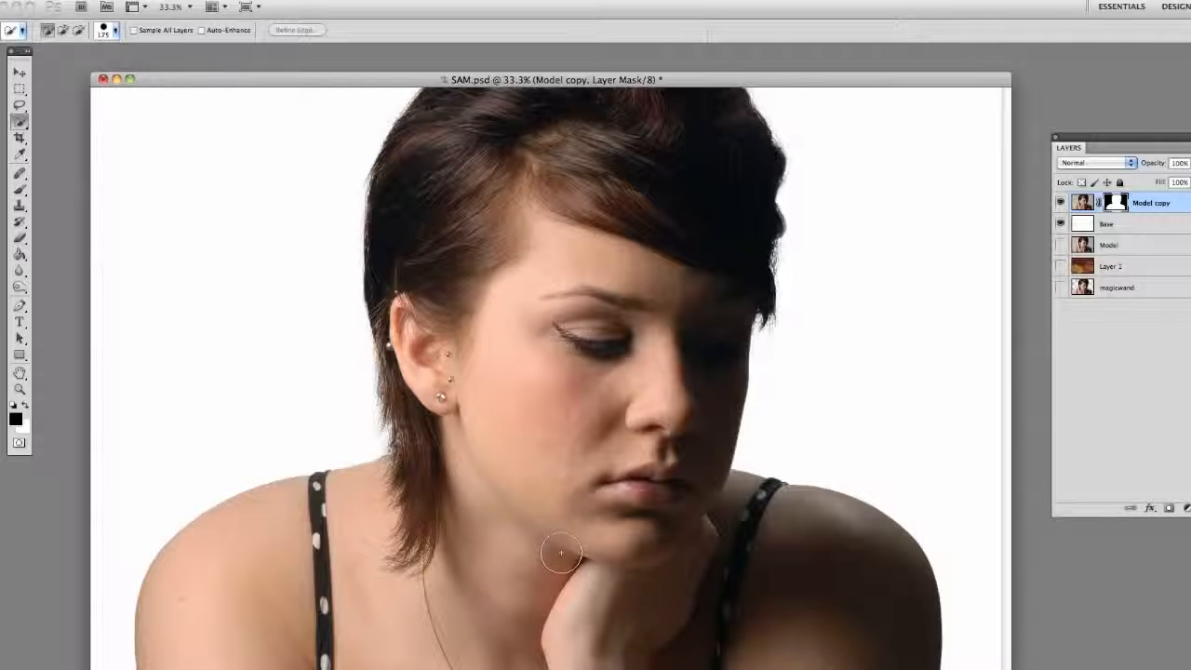
- Show the textured Layer 1 and place it directly beneath Model copy, with the white Base layer visible under it
{"action": "left_click", "coordinate": [1060, 224]}
{"action": "left_click", "coordinate": [1061, 266]}
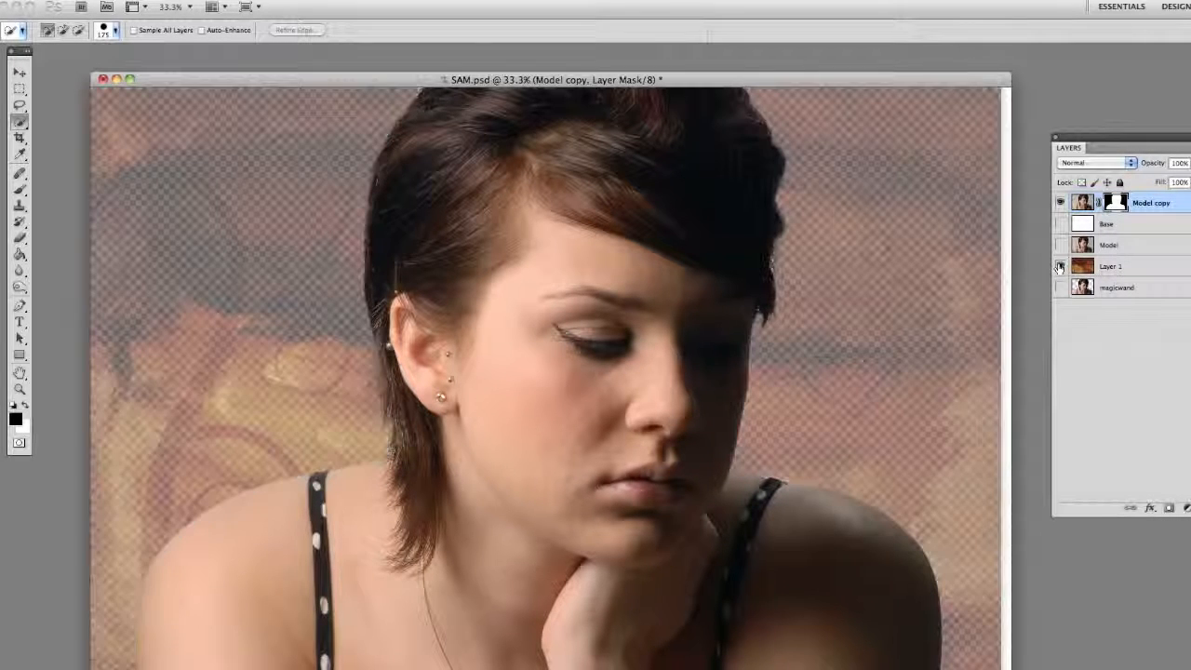
{"action": "left_click_drag", "start_coordinate": [1115, 267], "coordinate": [1119, 226]}
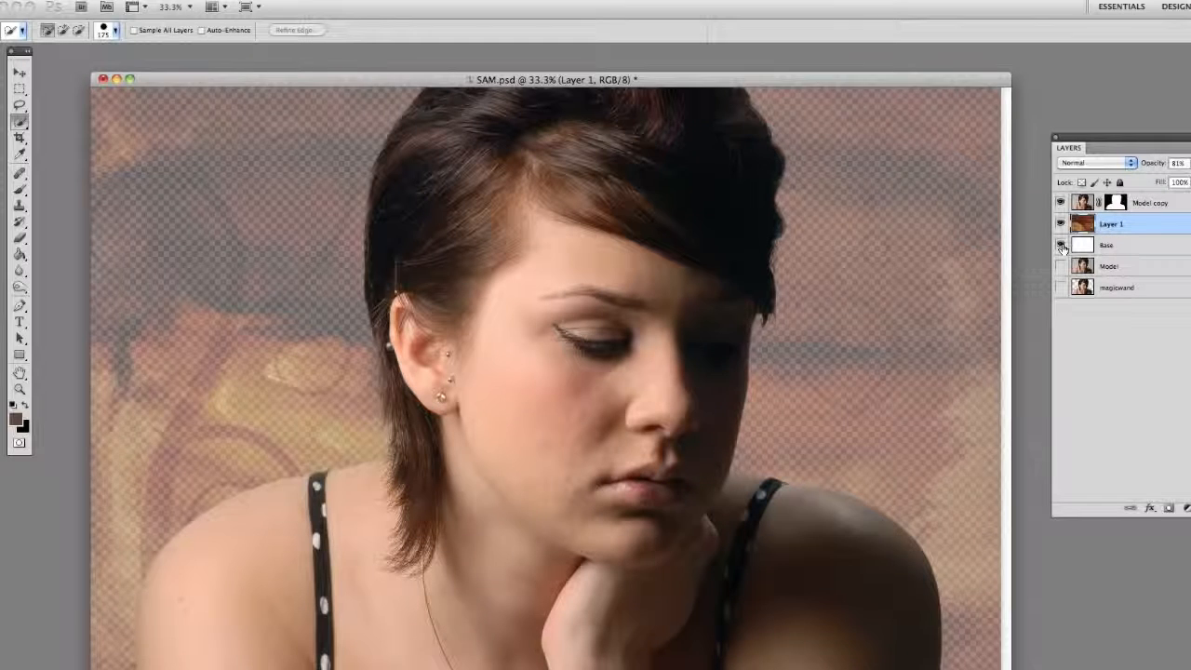
{"action": "left_click", "coordinate": [1061, 246]}
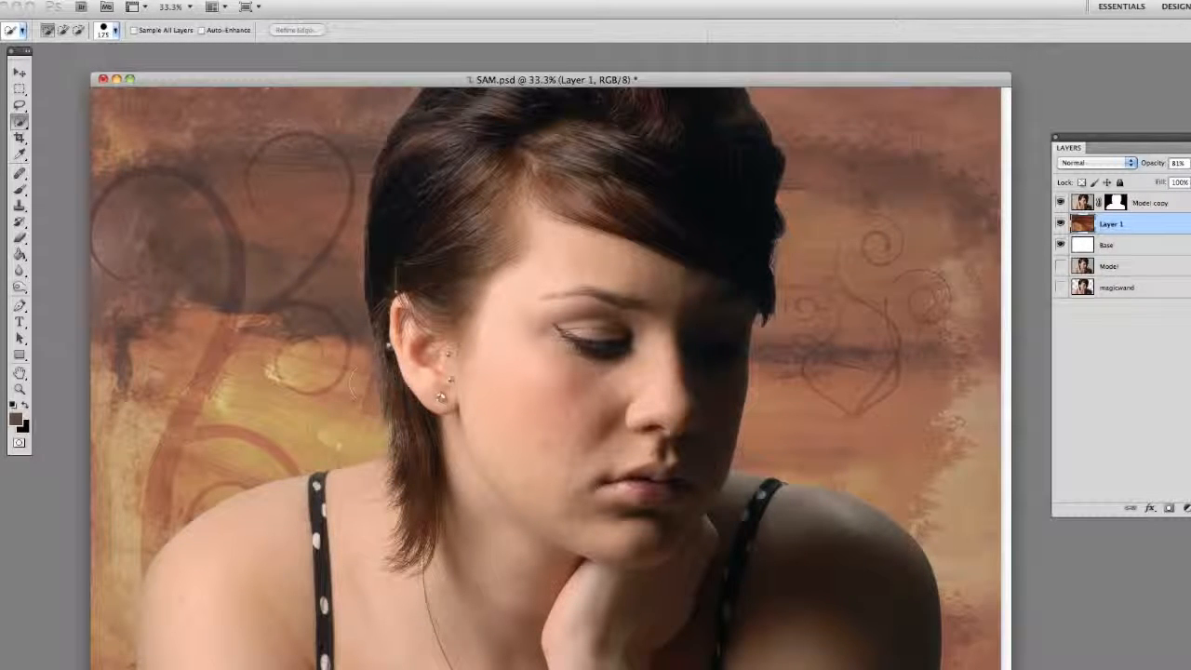
- Move the magicwand layer to the top of the stack and toggle it to compare both cut-outs against the textured background, leaving it hidden
{"action": "left_click_drag", "start_coordinate": [1148, 289], "coordinate": [1121, 201]}
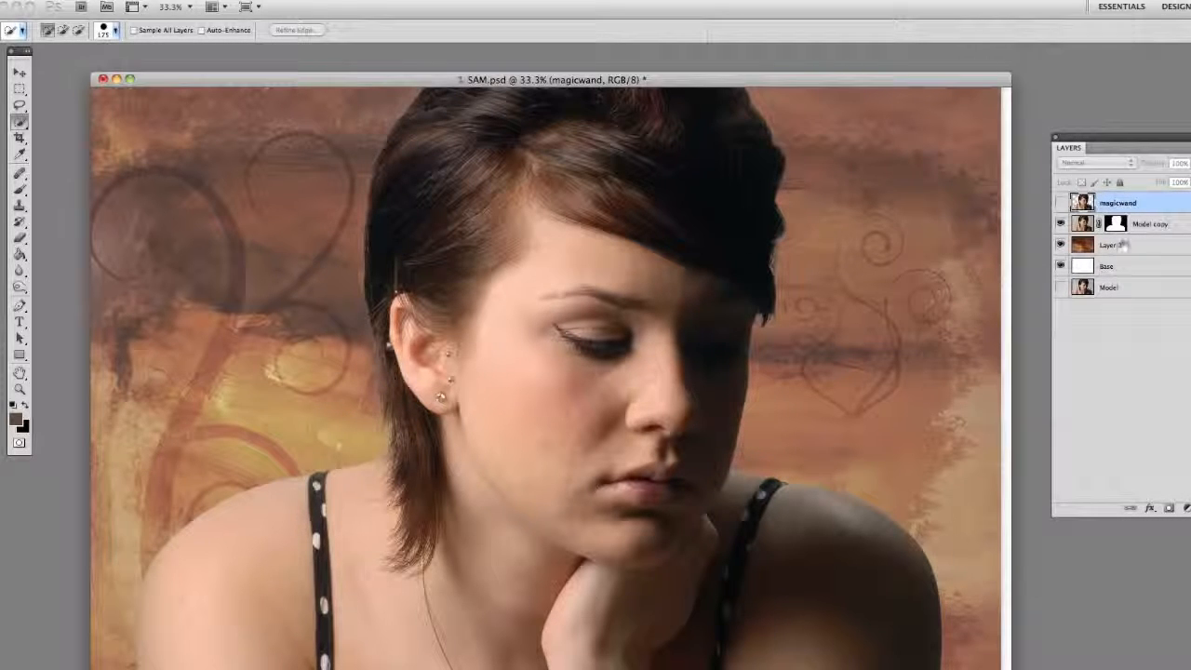
{"action": "left_click", "coordinate": [1060, 203]}
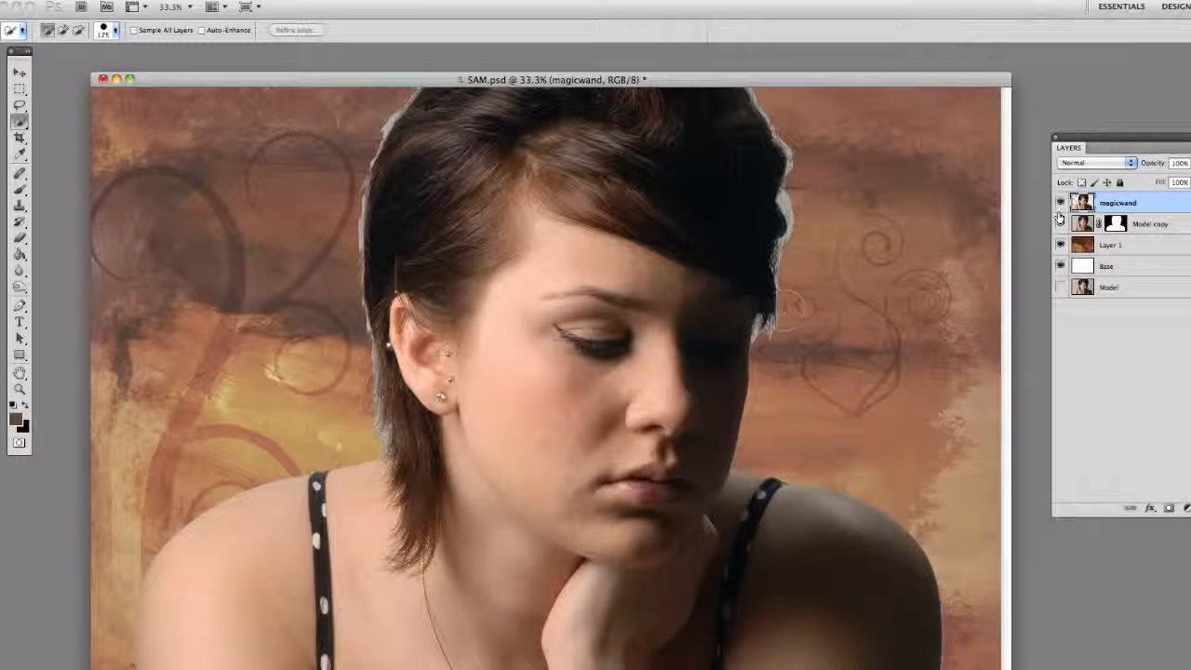
{"action": "left_click", "coordinate": [1060, 203]}
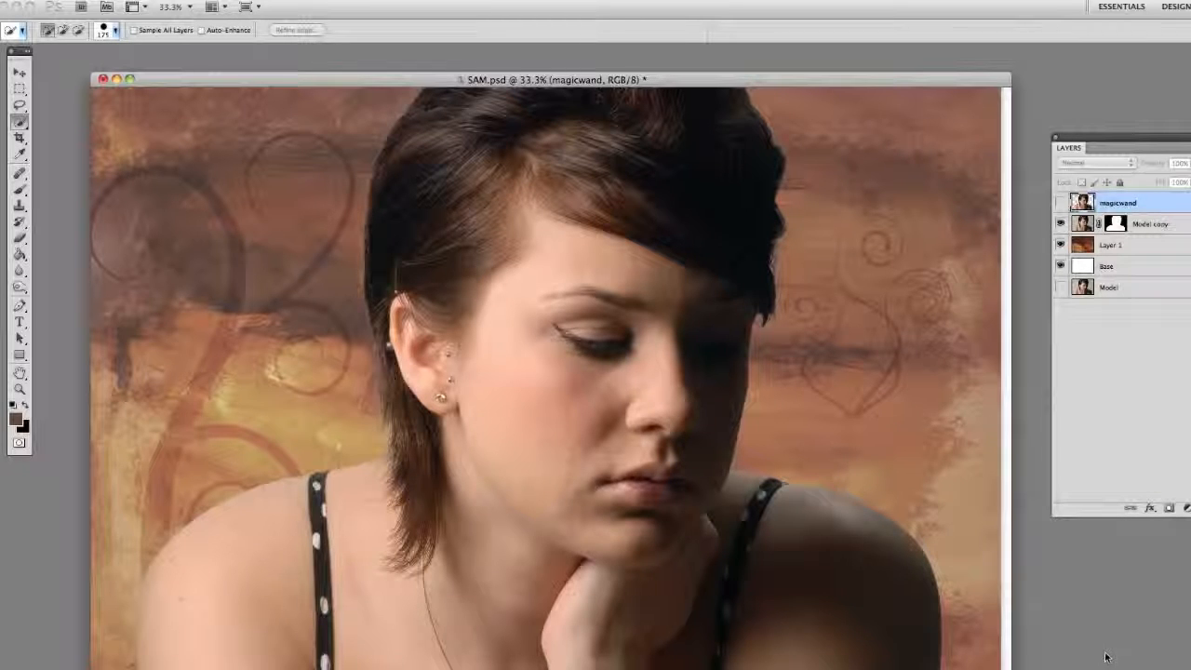
{"action": "left_click_drag", "start_coordinate": [971, 79], "coordinate": [963, 70]}
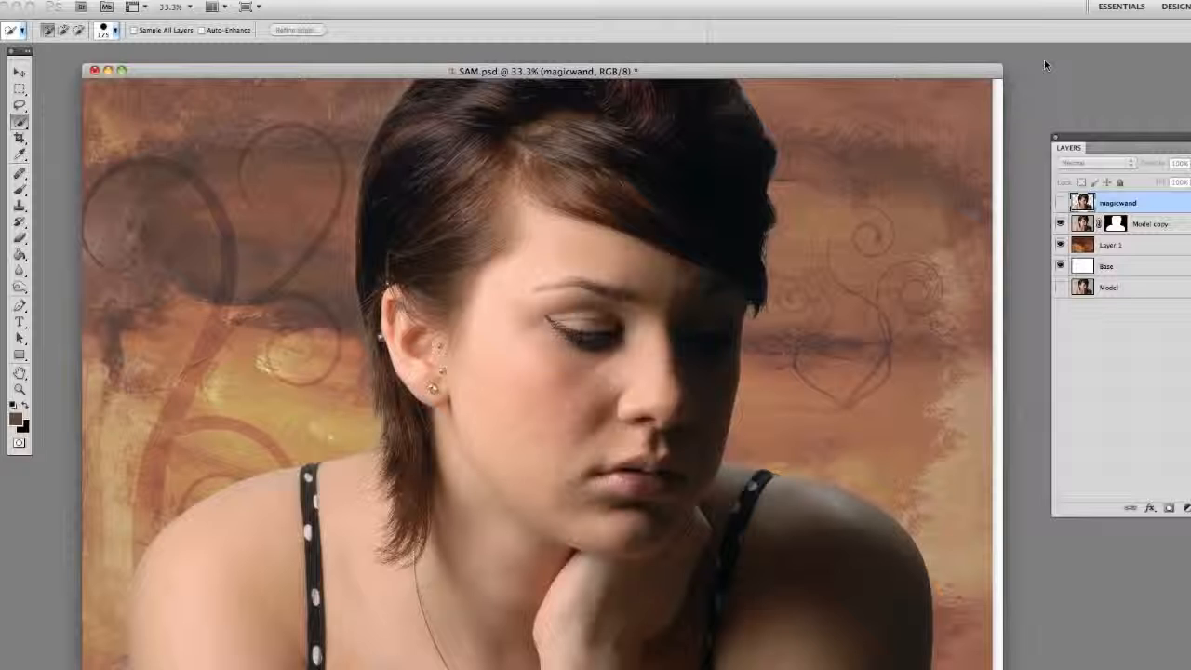